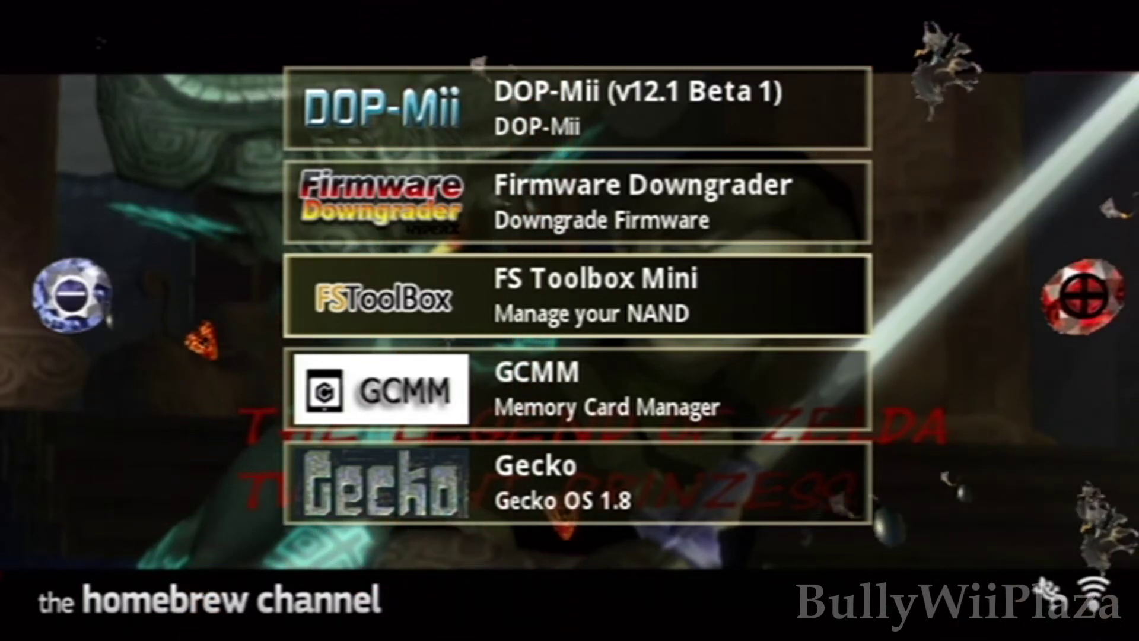
# Open the details window for FS Toolbox Mini 0.4.1 by Marc in the Homebrew Channel
pyautogui.press('Return')
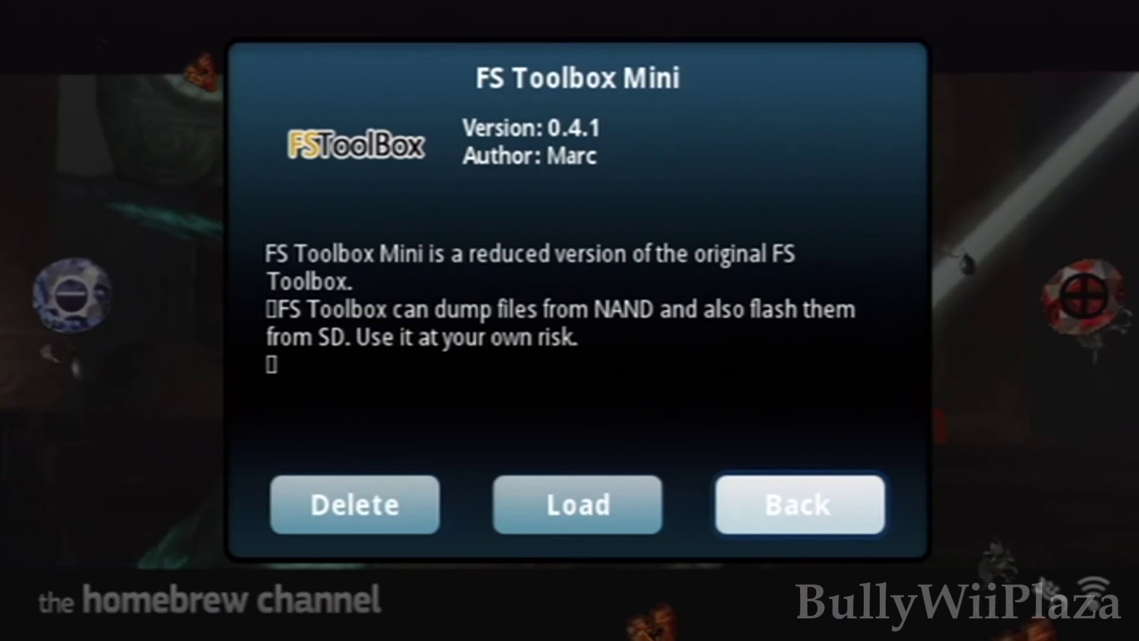
# Launch FS Toolbox Mini and browse to /title/00010004/524d4350 on the NAND
pyautogui.press('Left')
pyautogui.press('Return')
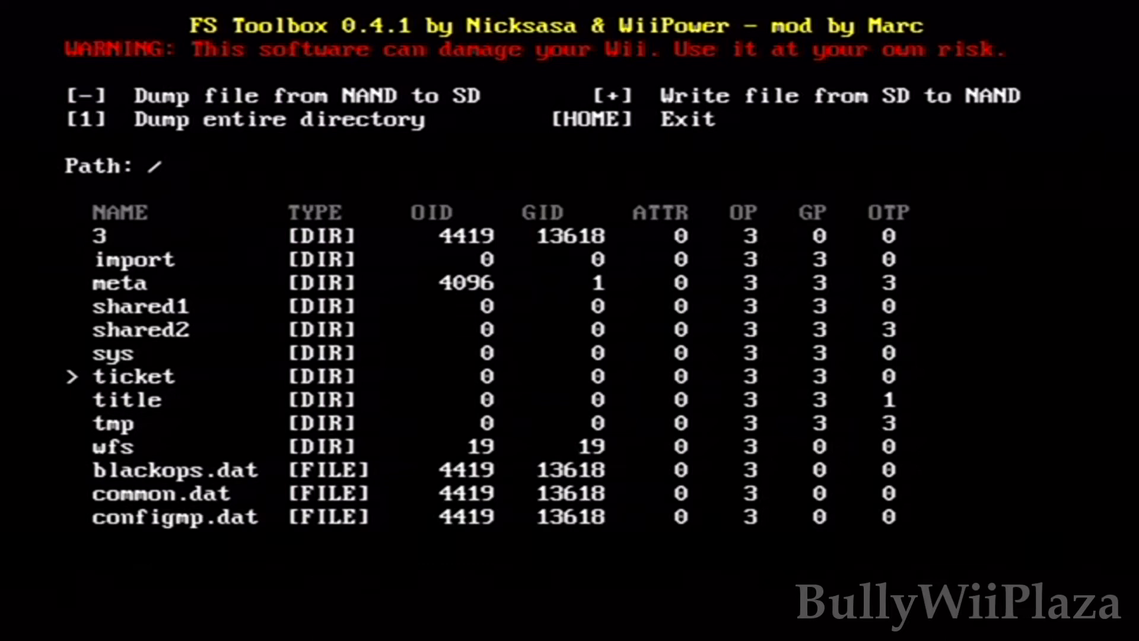
pyautogui.press('Return')
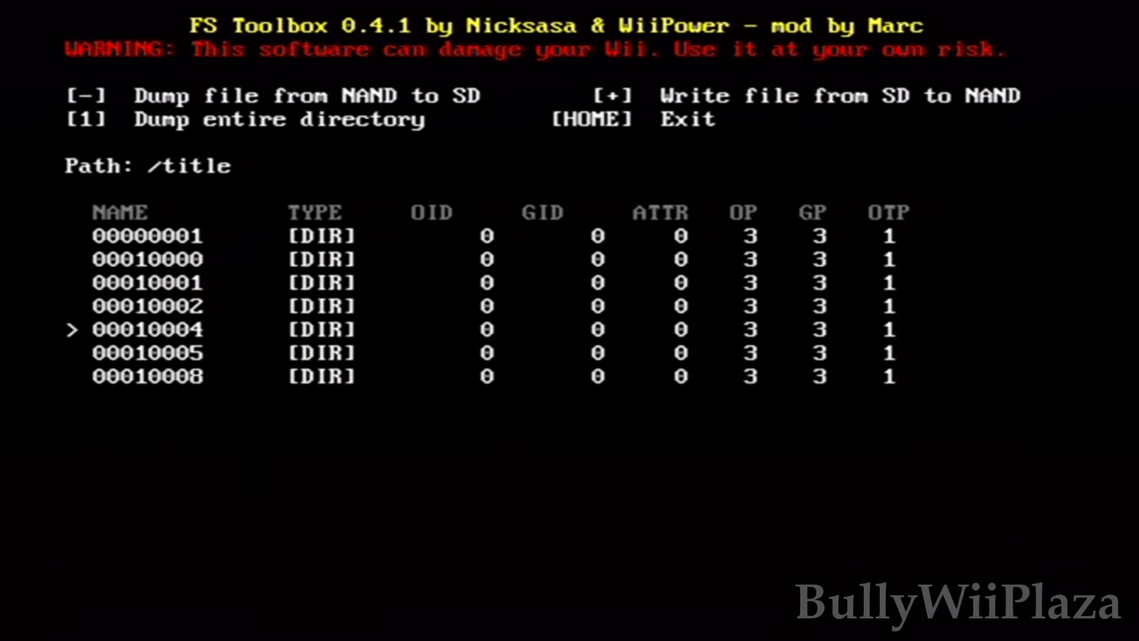
pyautogui.press('Return')
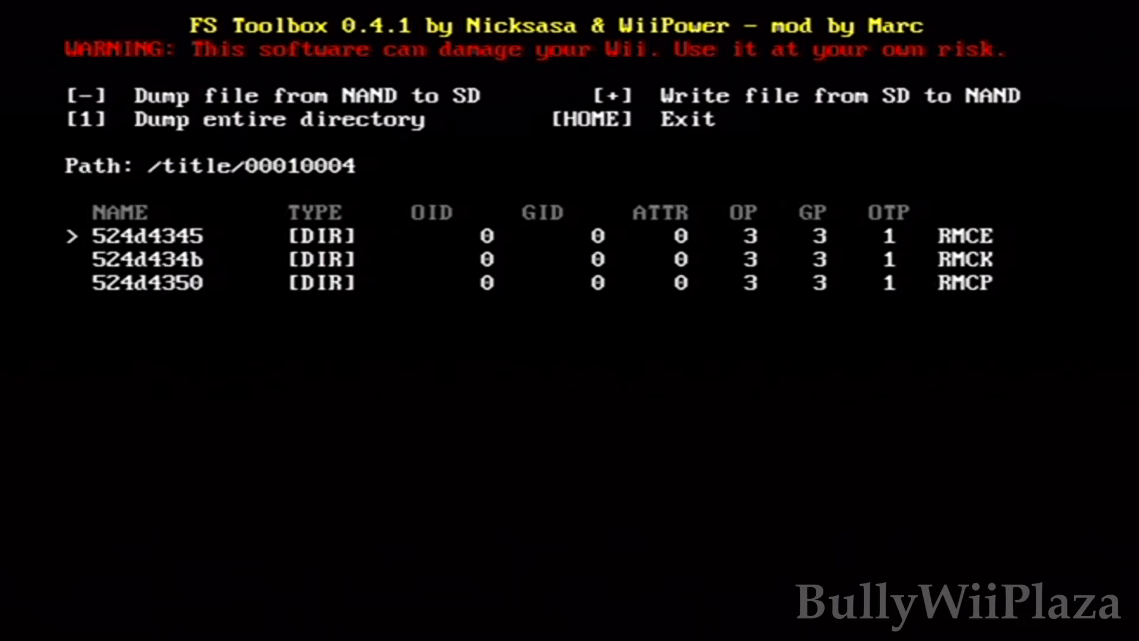
pyautogui.press('Return')
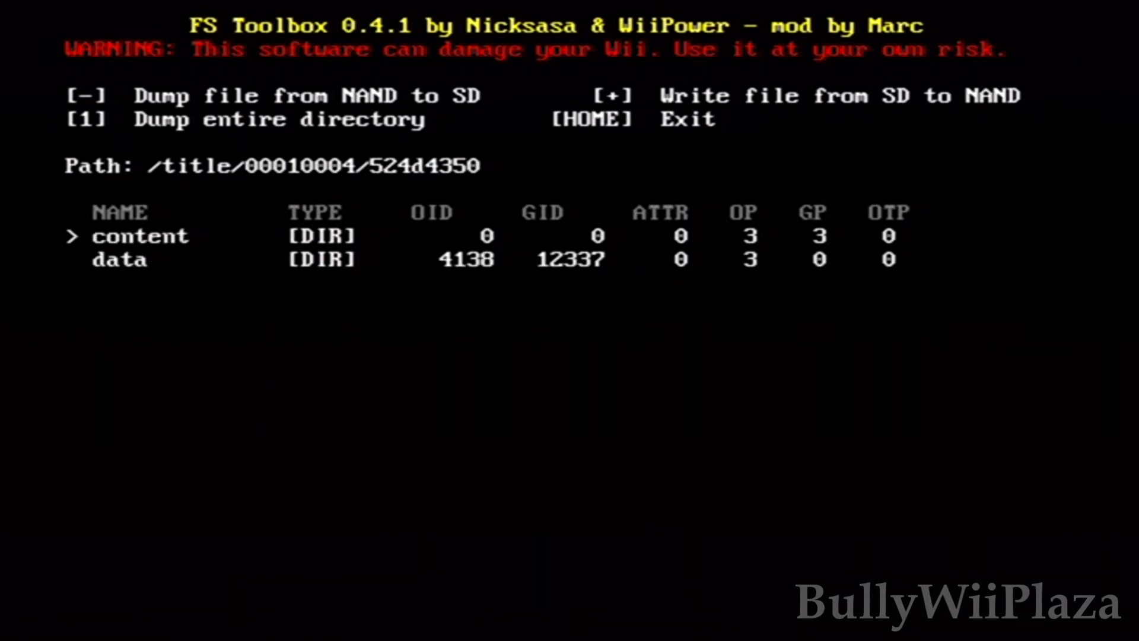
# Dump rksys.dat (2801KB) from the data folder to SD, then go back up
pyautogui.press('Down')
pyautogui.press('Return')
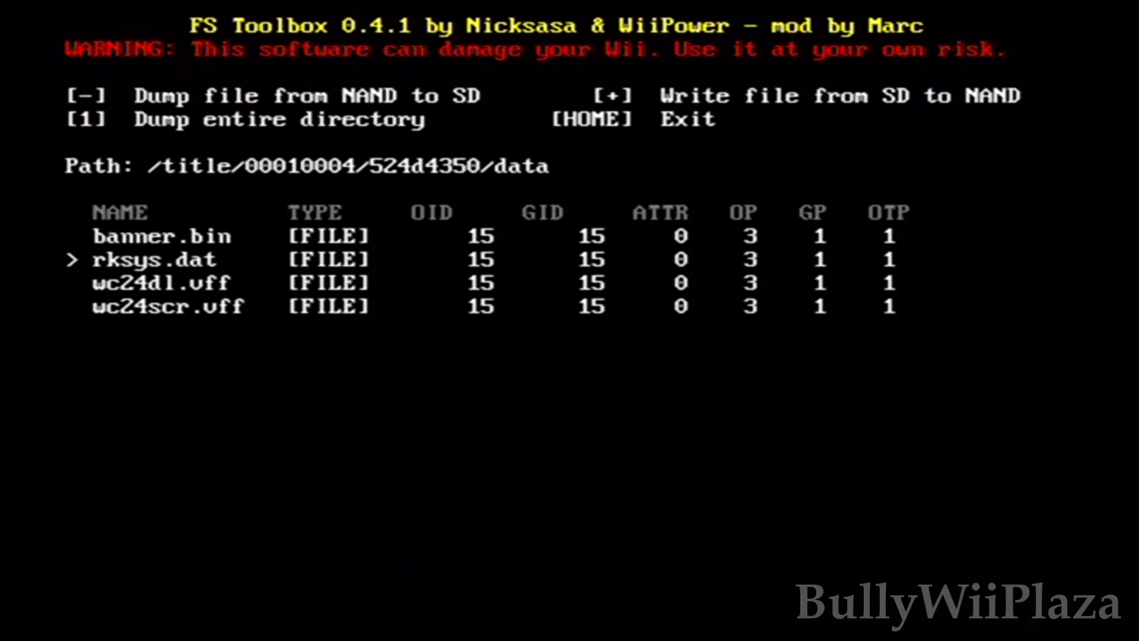
pyautogui.press('-')
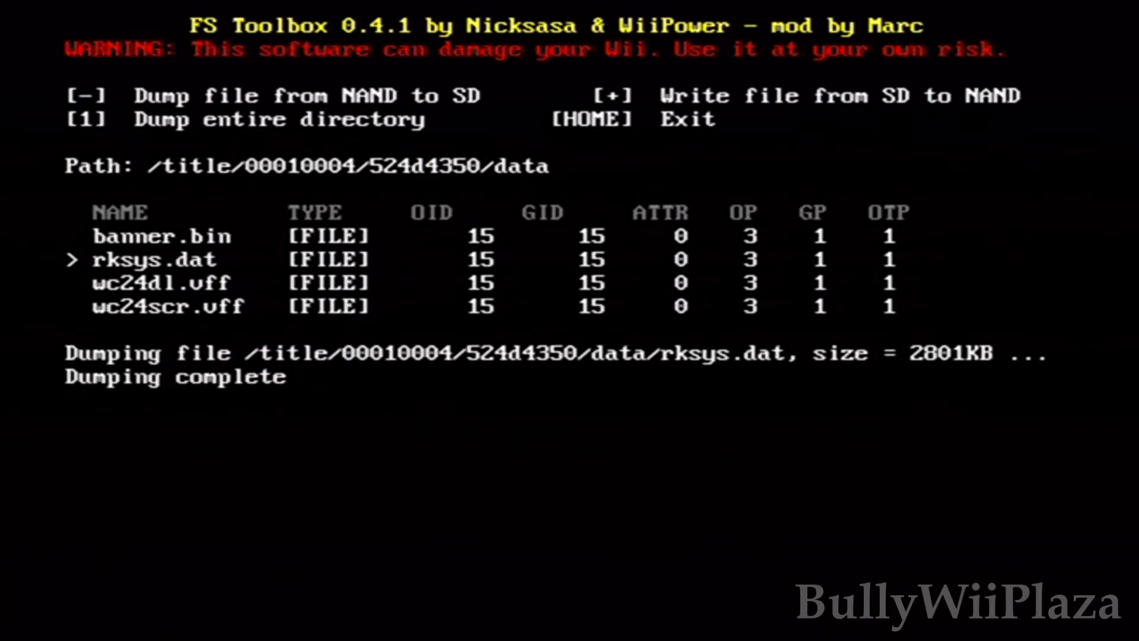
pyautogui.press('BackSpace')
# Navigate from /title/00010004 to the /shared2/menu/FaceLib folder
pyautogui.press('BackSpace')
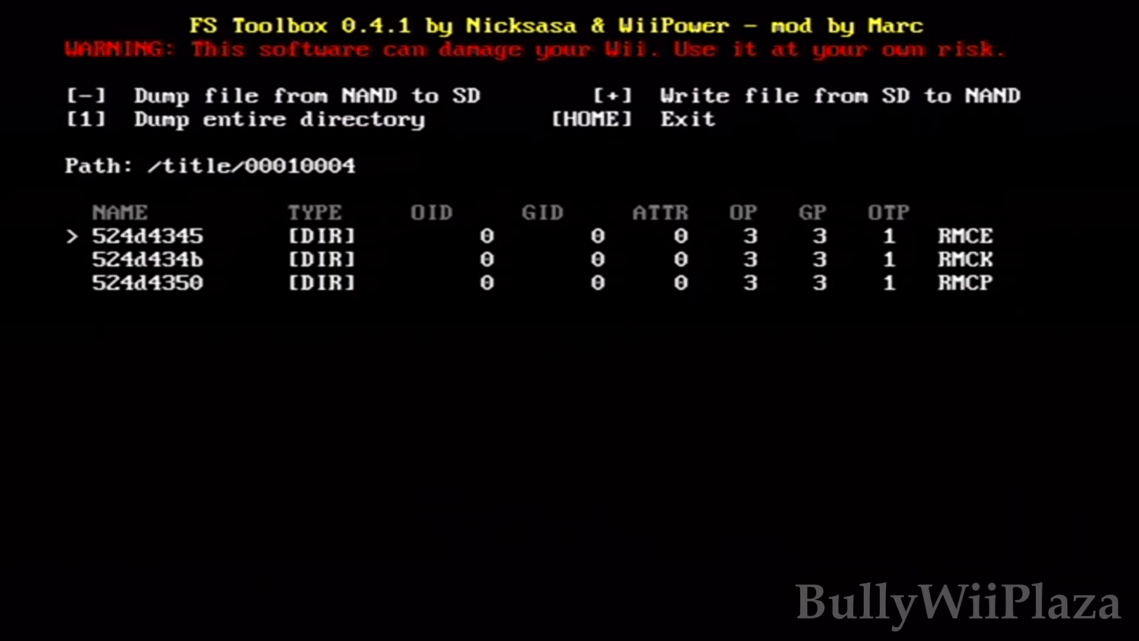
pyautogui.press('BackSpace')
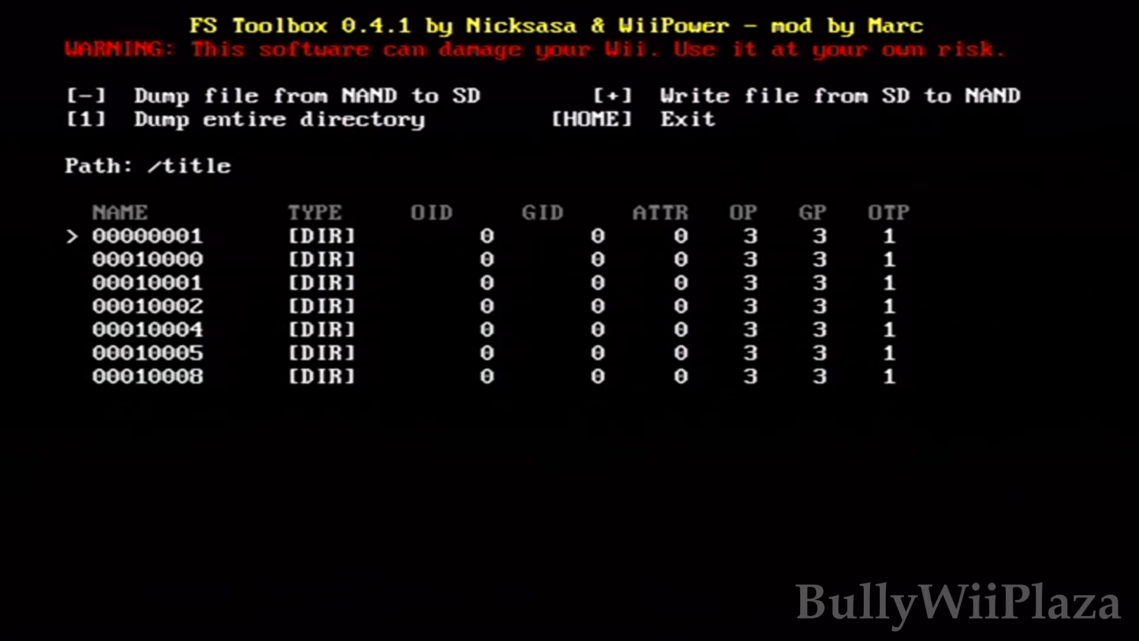
pyautogui.press('BackSpace')
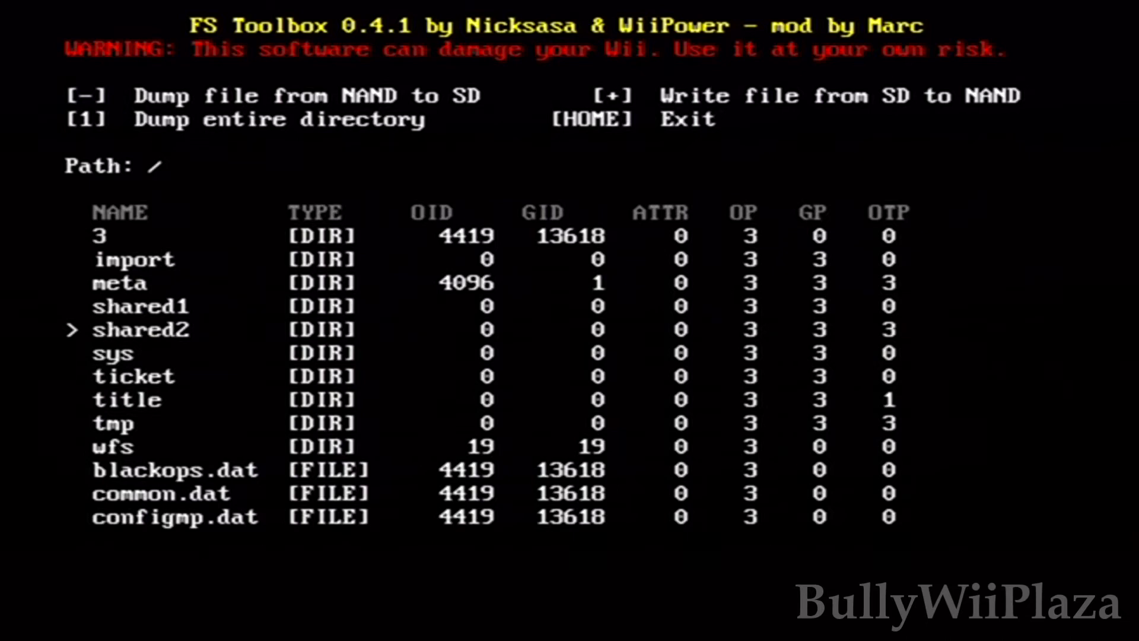
pyautogui.press('Return')
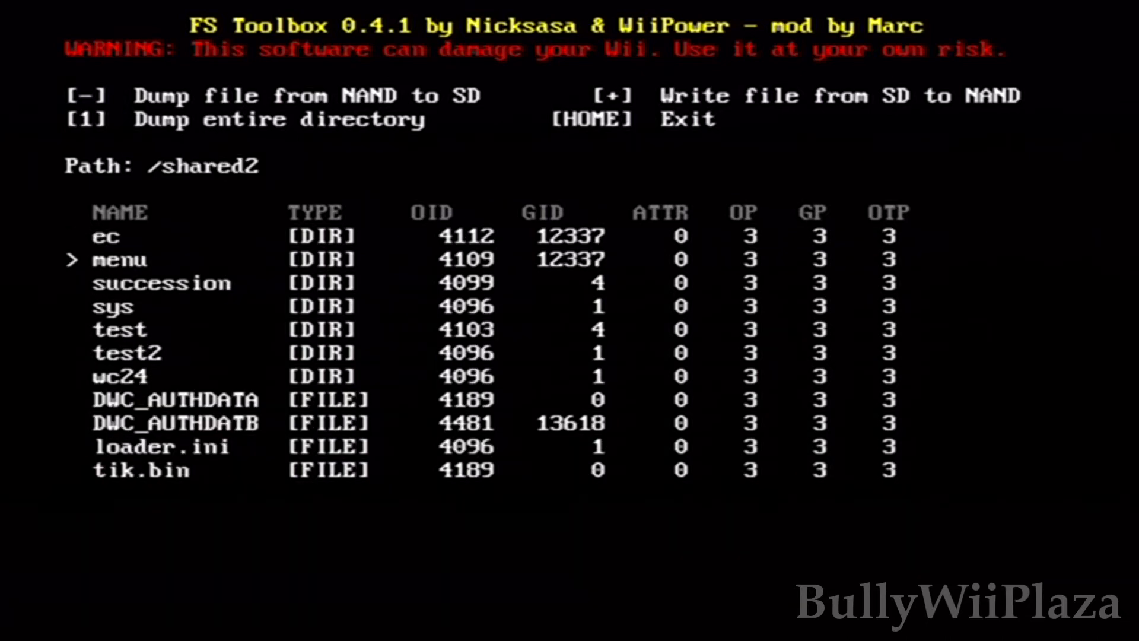
pyautogui.press('Return')
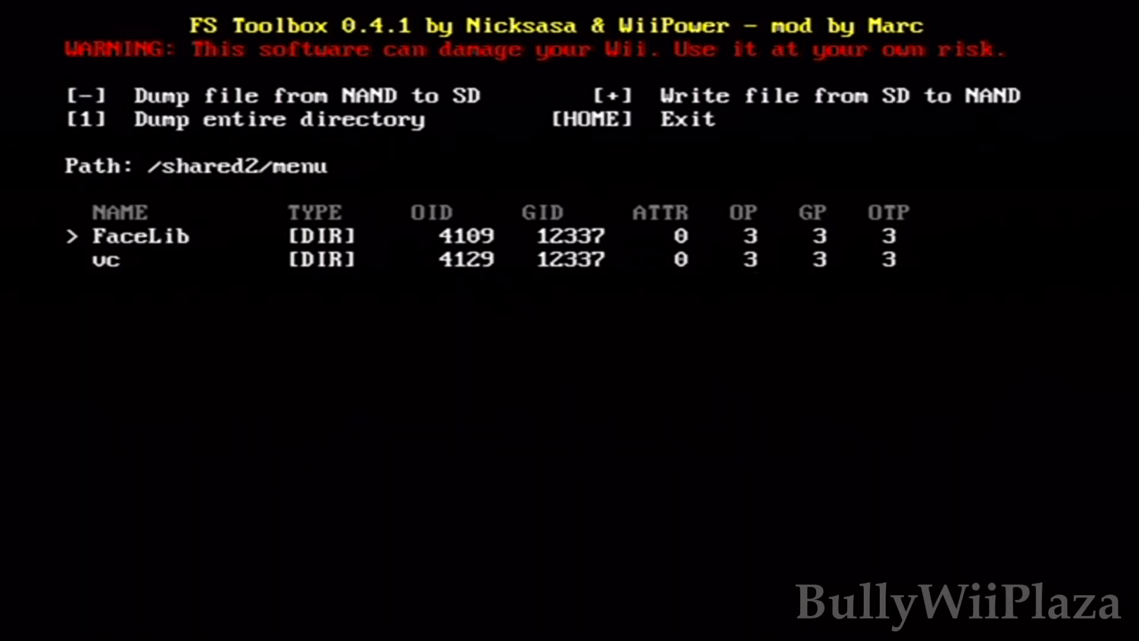
pyautogui.press('Return')
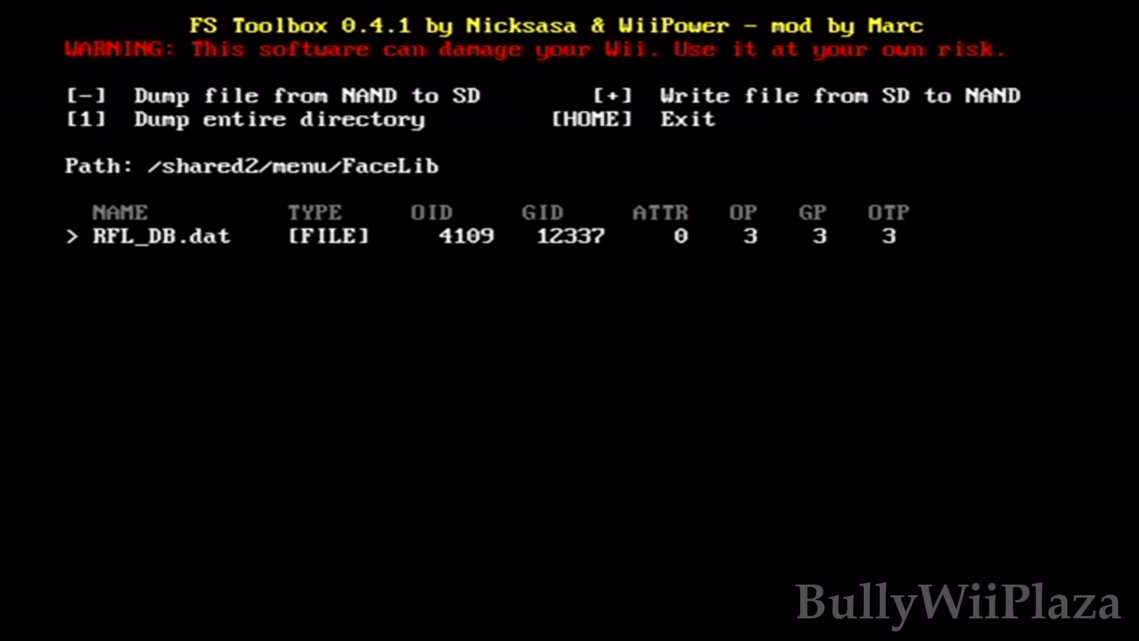
# Dump RFL_DB.dat (762KB) to SD and exit FS Toolbox
pyautogui.press('-')
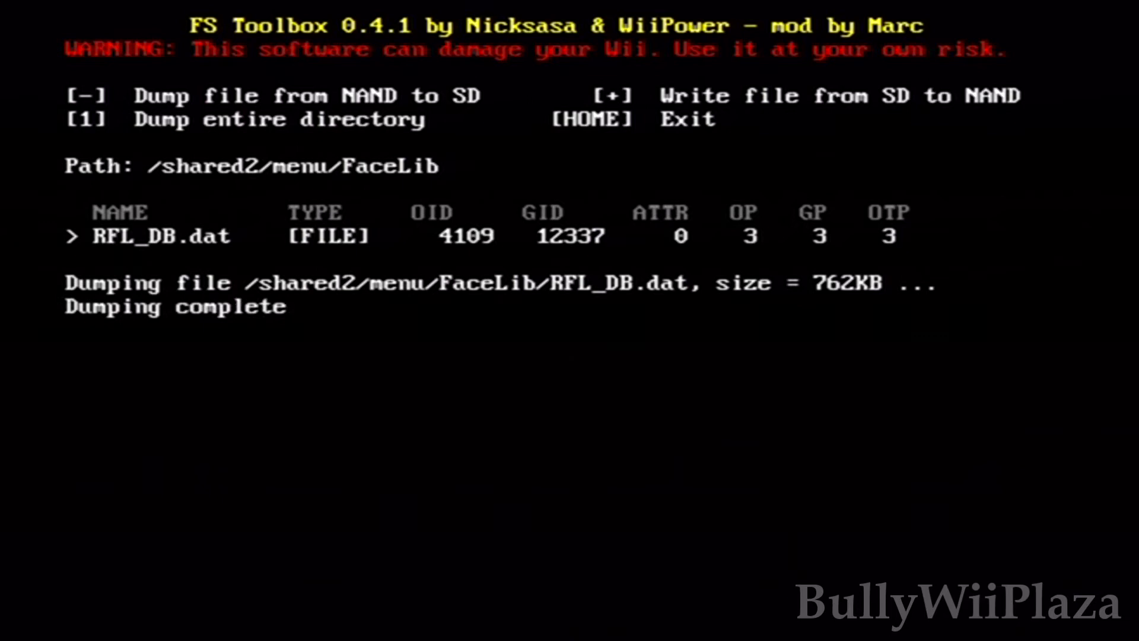
pyautogui.press('BackSpace')
pyautogui.press('Home')
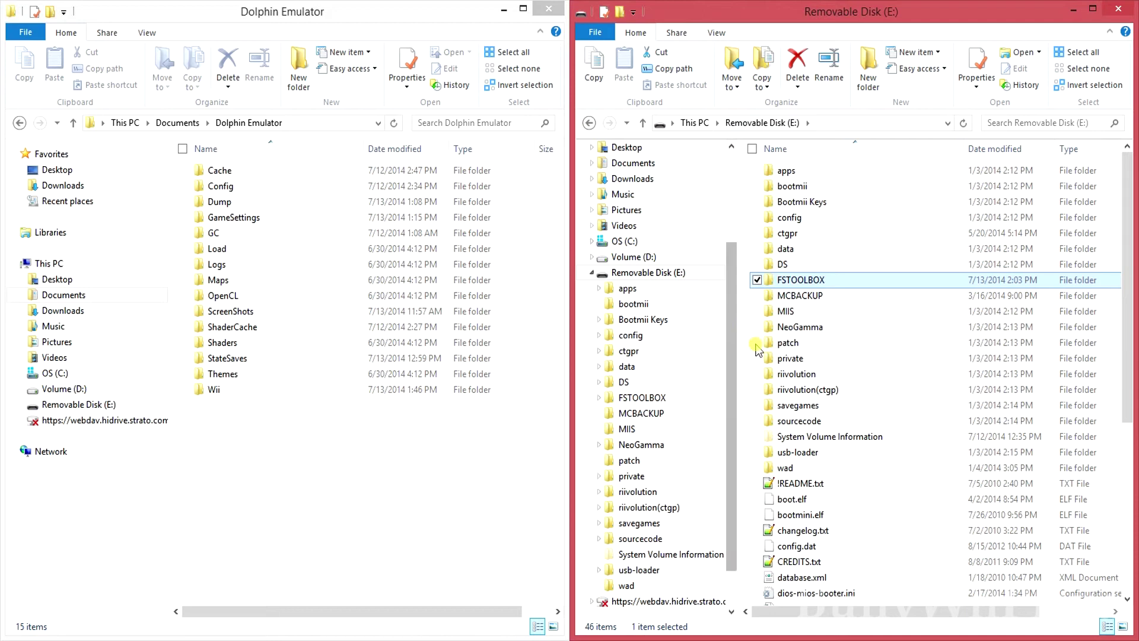
# Copy rksys.dat (2.73 MB) from the SD card's FSTOOLBOX/title/00010004/524d4350/data folder
pyautogui.click(743, 330)
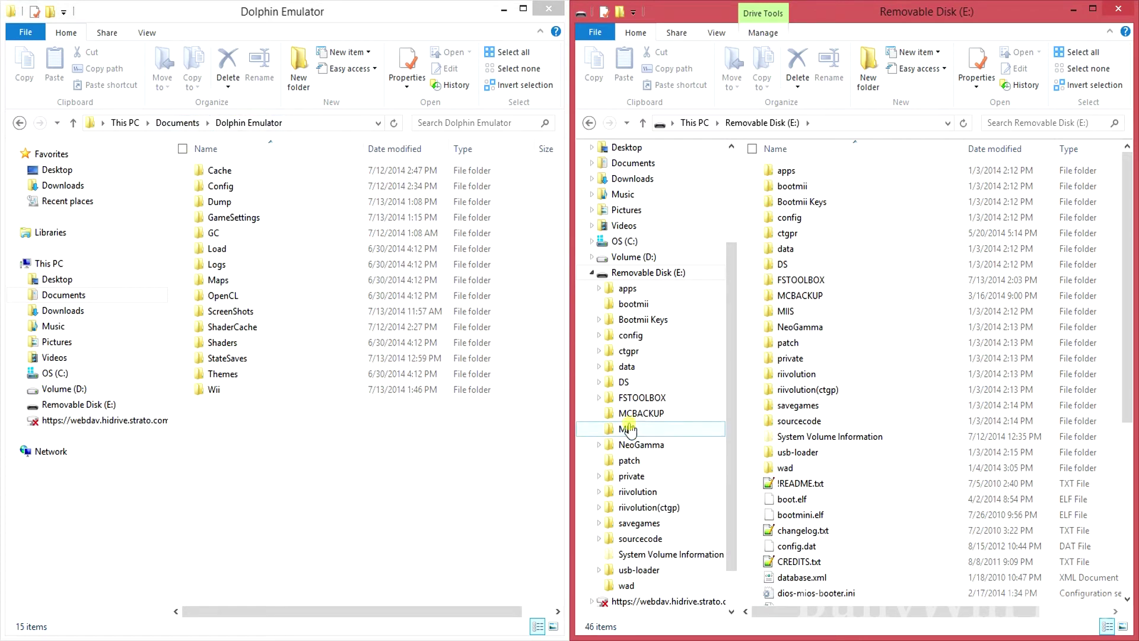
pyautogui.doubleClick(804, 281)
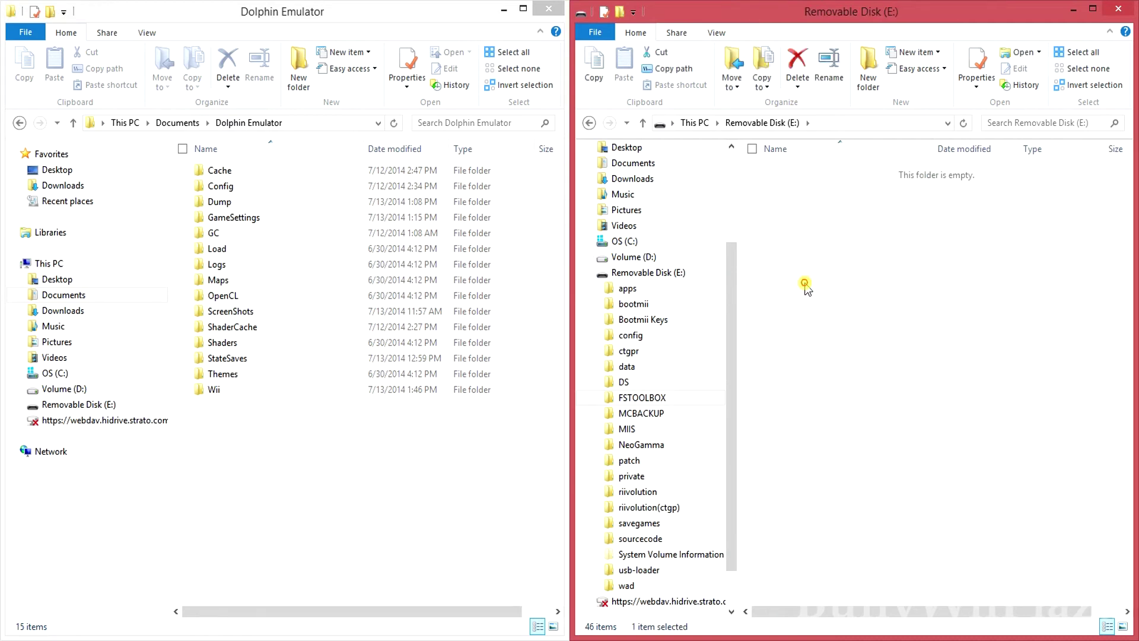
pyautogui.doubleClick(784, 264)
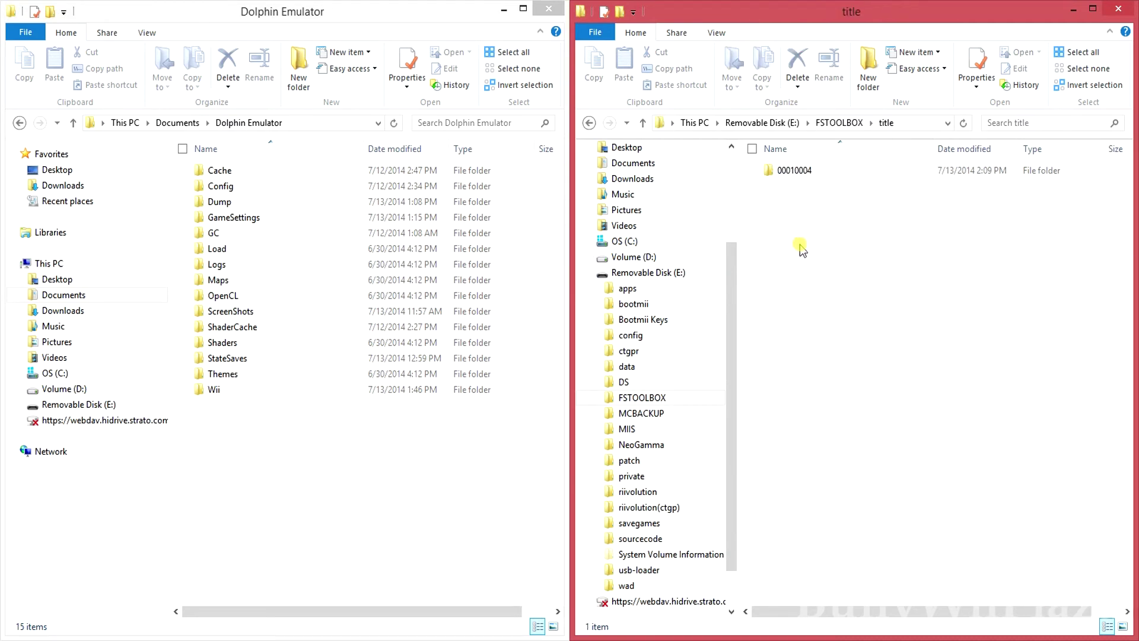
pyautogui.doubleClick(790, 170)
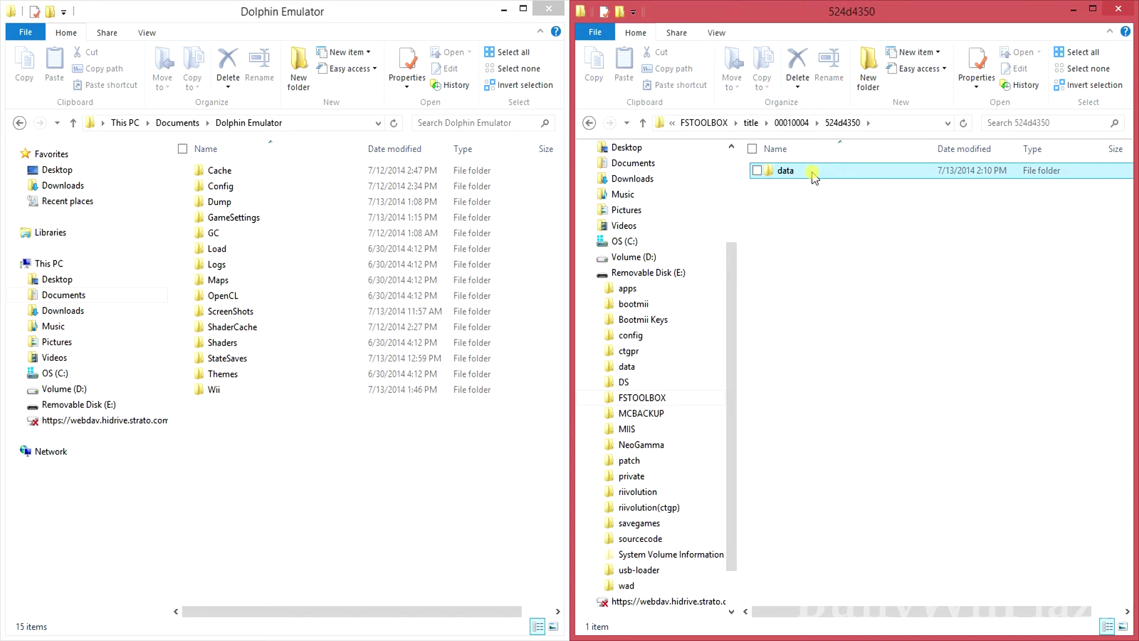
pyautogui.doubleClick(815, 174)
pyautogui.click(803, 175)
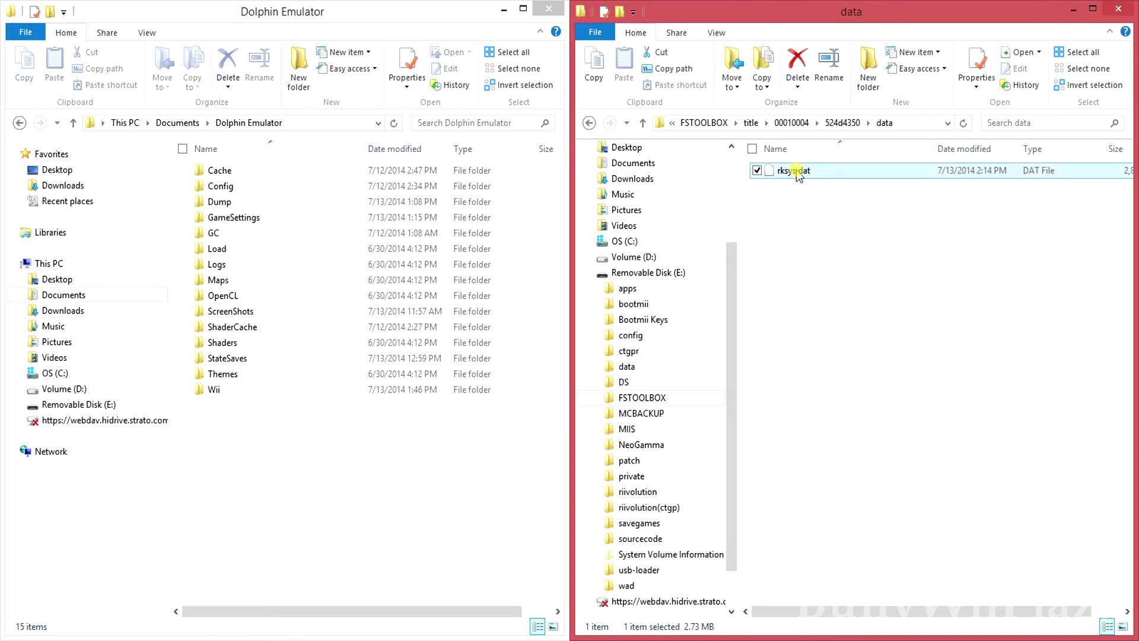
pyautogui.hotkey('ctrl', 'c')
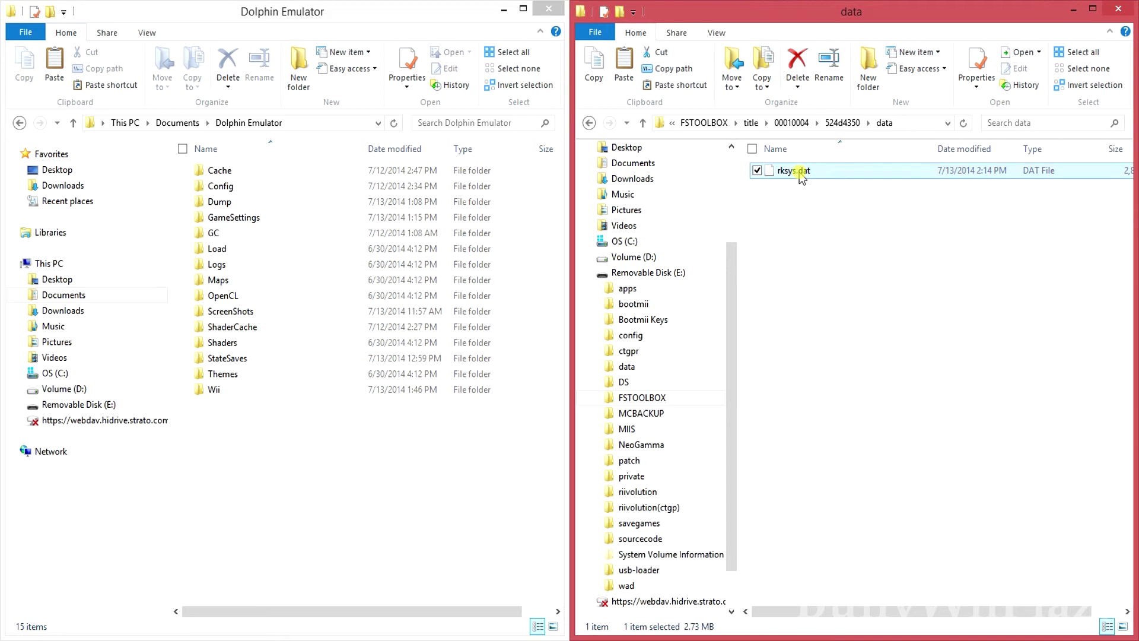
# Go to Dolphin's Wii\title\00010004\524d4350\data folder
pyautogui.doubleClick(249, 393)
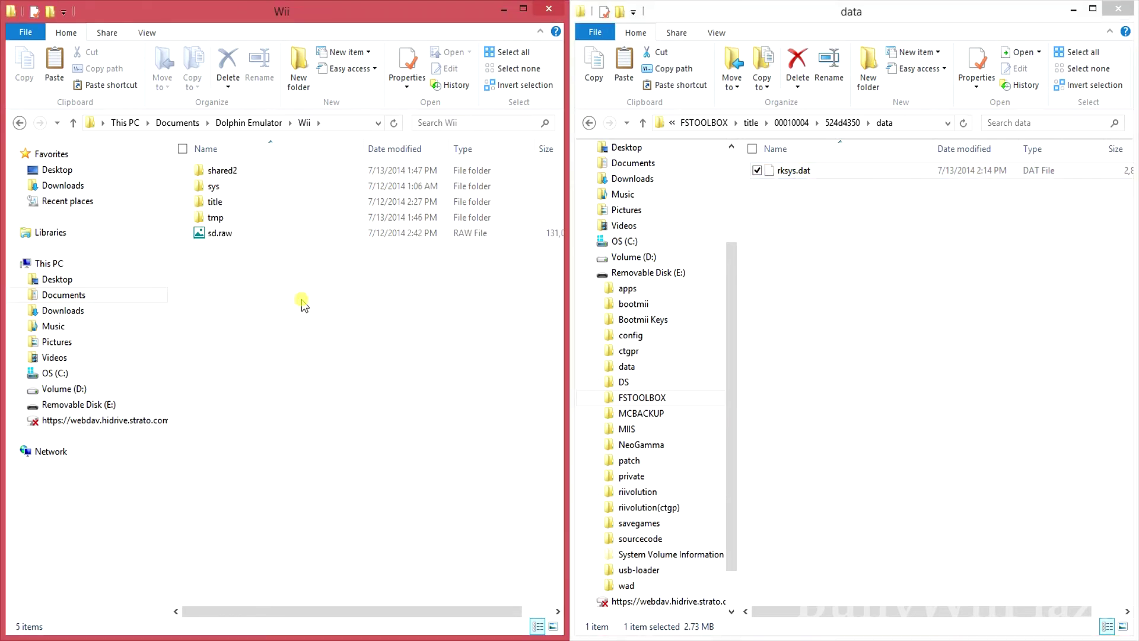
pyautogui.doubleClick(243, 210)
pyautogui.doubleClick(226, 187)
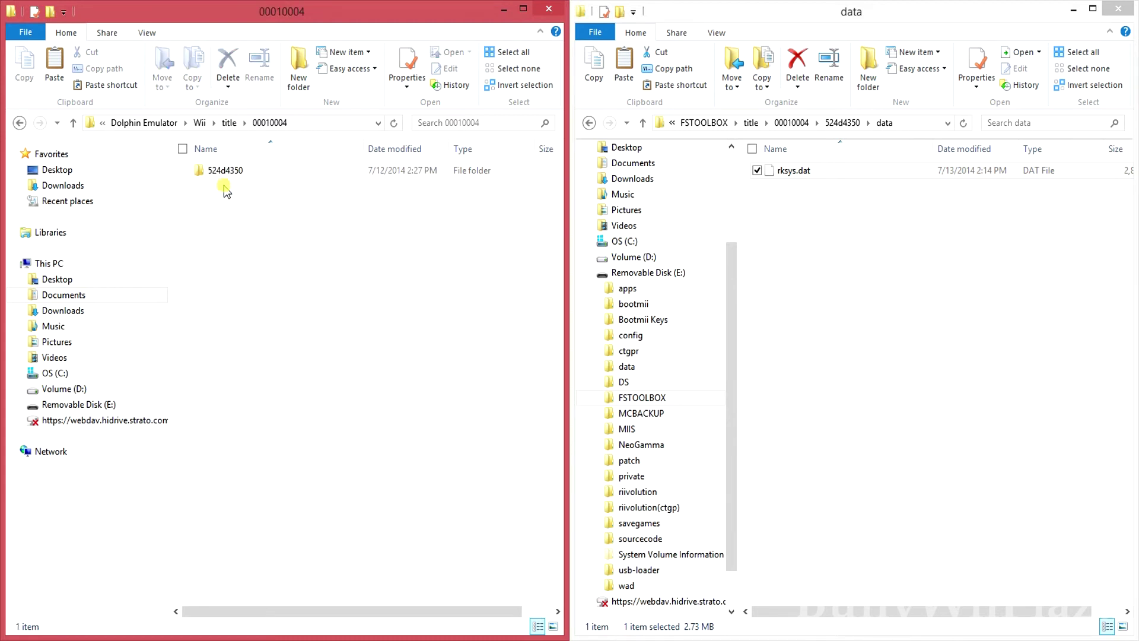
pyautogui.doubleClick(223, 170)
pyautogui.doubleClick(224, 189)
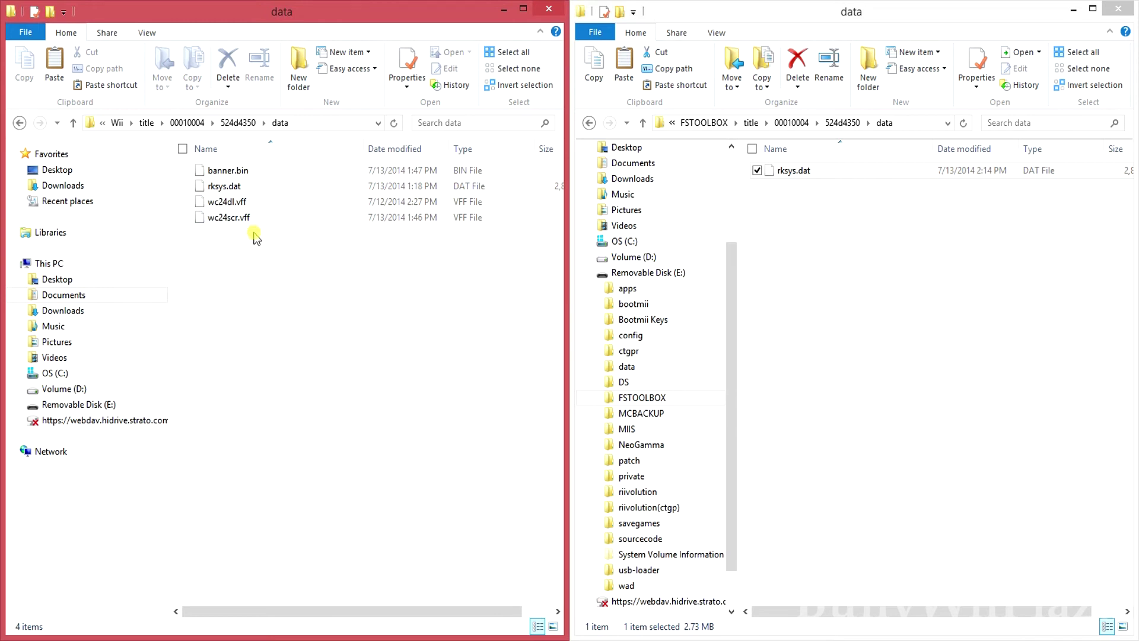
# Rename the existing rksys.dat to rksyss.dat, paste the SD copy, and return to Wii
pyautogui.doubleClick(228, 189)
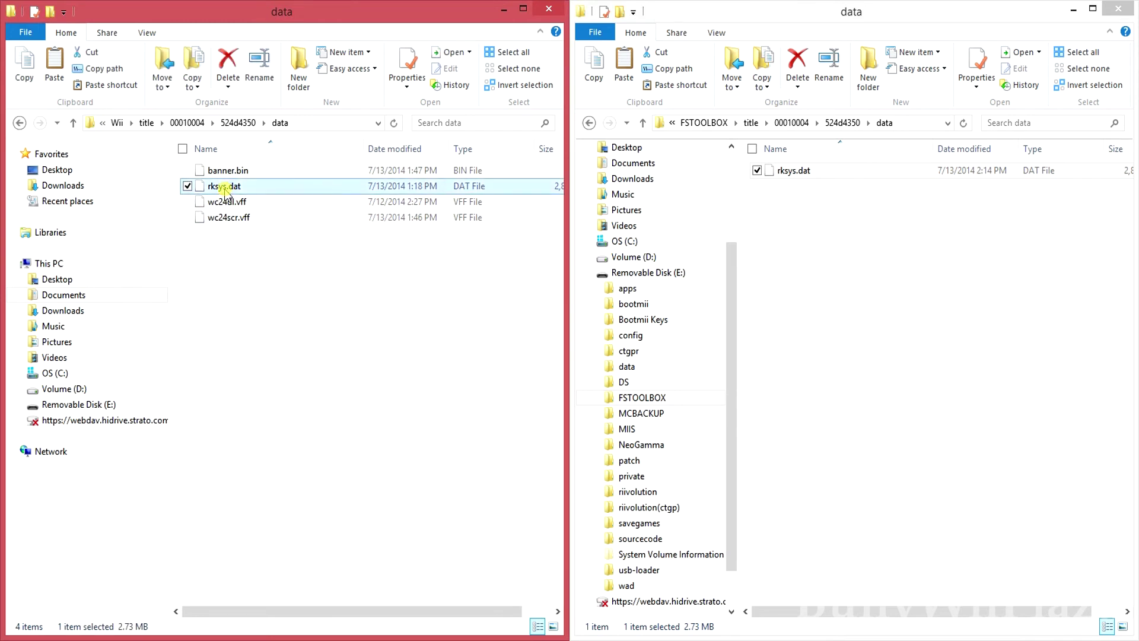
pyautogui.click(222, 191)
pyautogui.click(225, 189)
pyautogui.write('s')
pyautogui.click(225, 272)
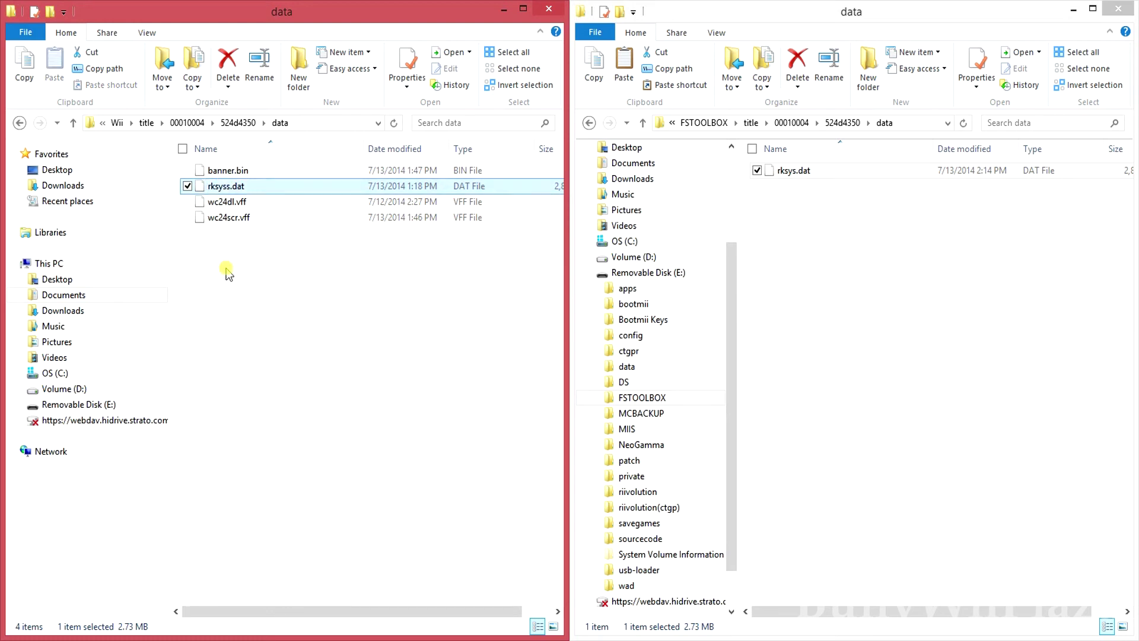
pyautogui.hotkey('ctrl', 'v')
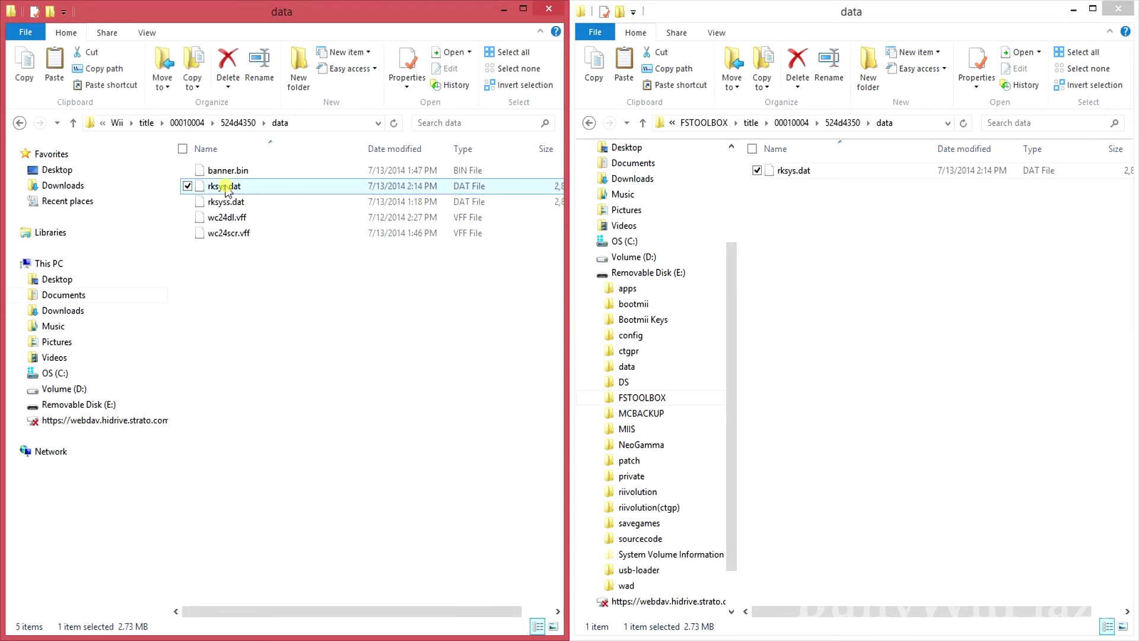
pyautogui.click(119, 123)
# Select RFL_DB.dat (761 KB) in the SD card's FSTOOLBOX/shared2/menu/FaceLib folder
pyautogui.click(588, 123)
pyautogui.click(588, 124)
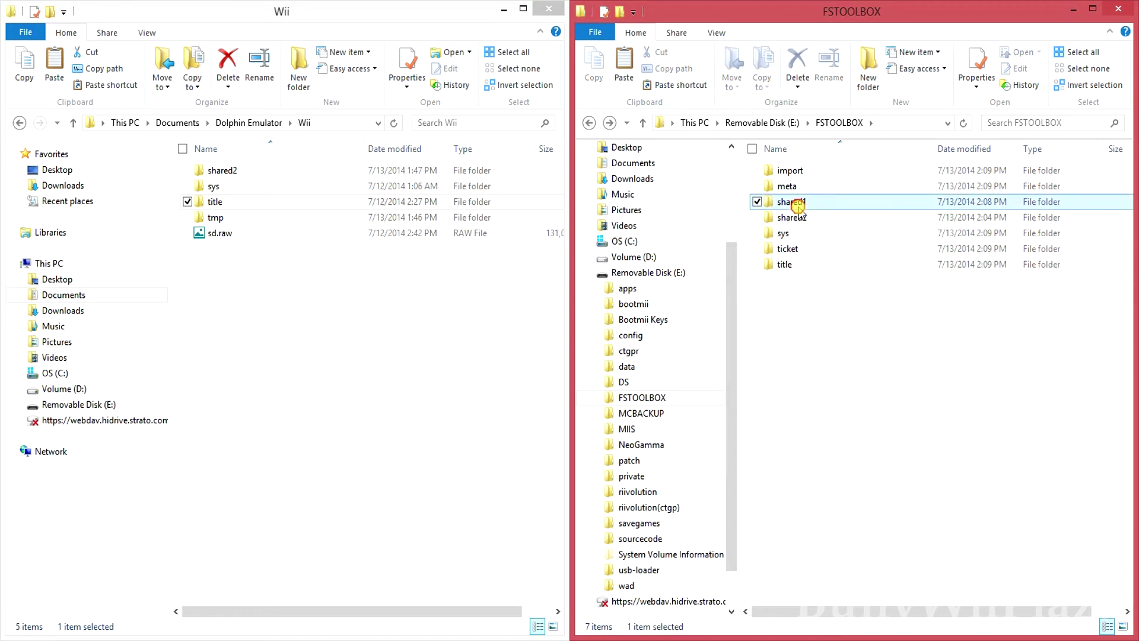
pyautogui.doubleClick(791, 217)
pyautogui.doubleClick(787, 185)
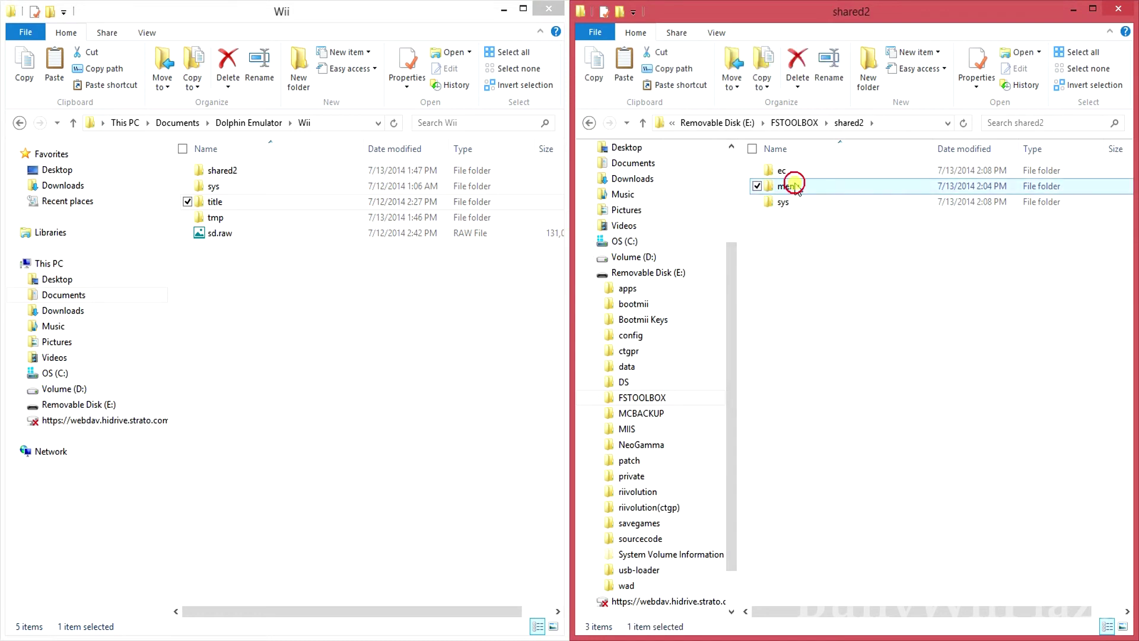
pyautogui.doubleClick(793, 167)
pyautogui.click(798, 175)
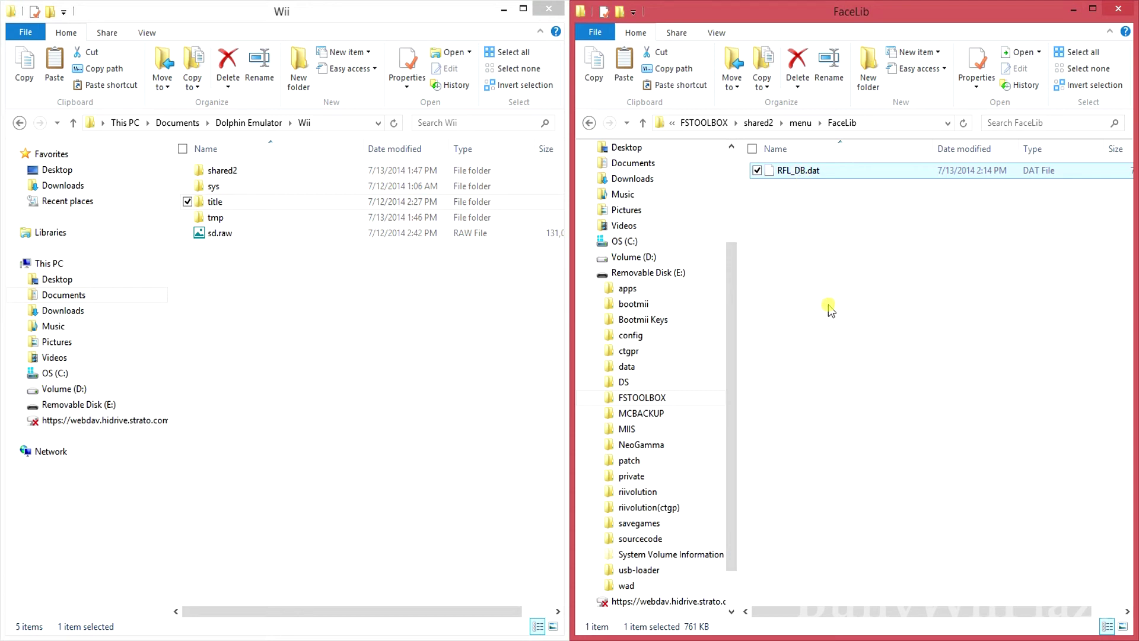
# Open Dolphin's Wii/shared2 folder, glance into ec, and go back
pyautogui.doubleClick(218, 172)
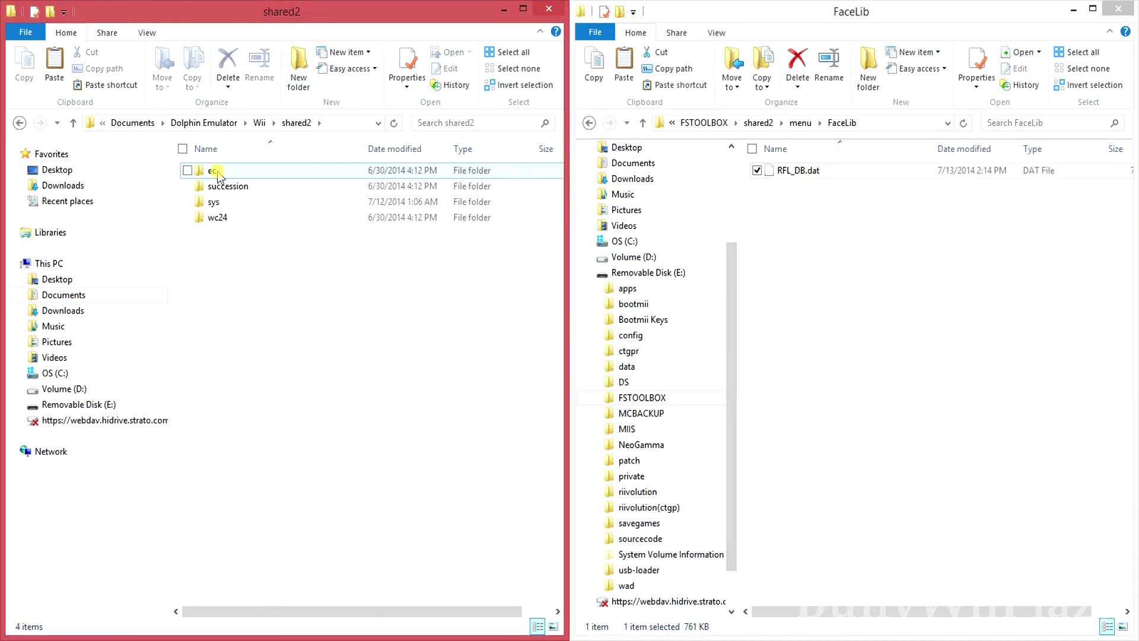
pyautogui.doubleClick(224, 170)
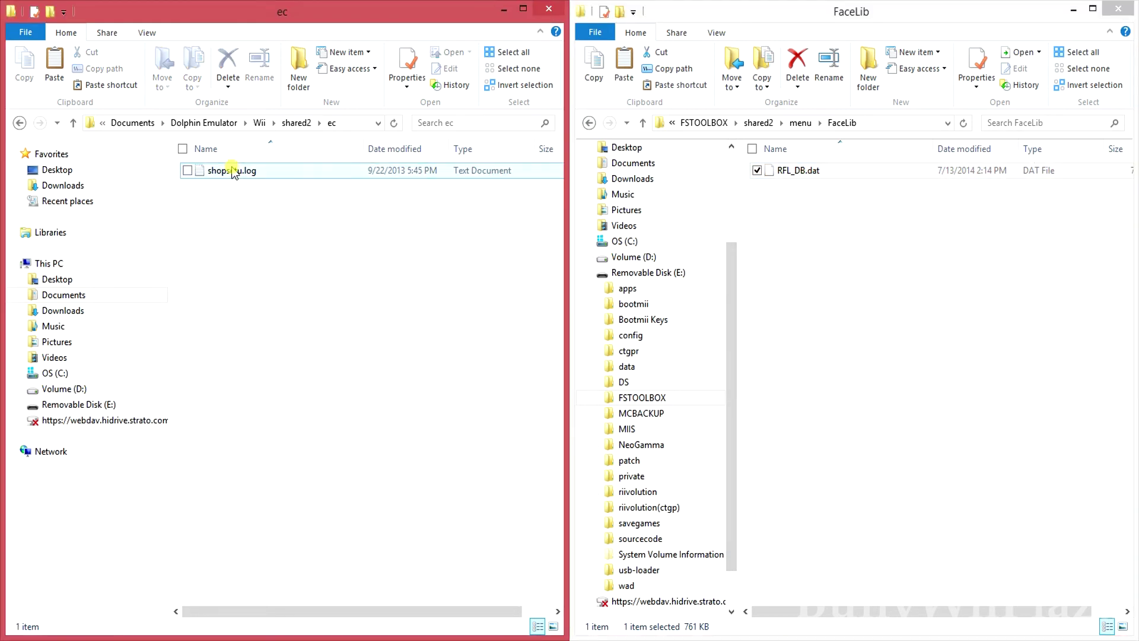
pyautogui.click(21, 123)
# Create and open a new folder named menu inside Dolphin's shared2
pyautogui.rightClick(253, 273)
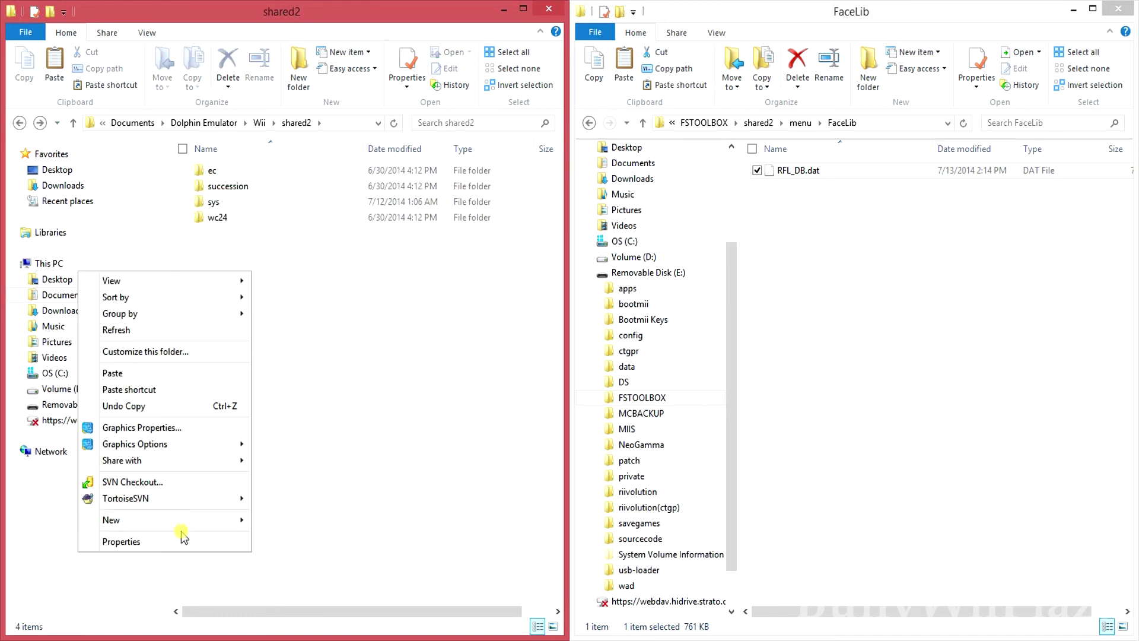
pyautogui.moveTo(170, 520)
pyautogui.click(267, 335)
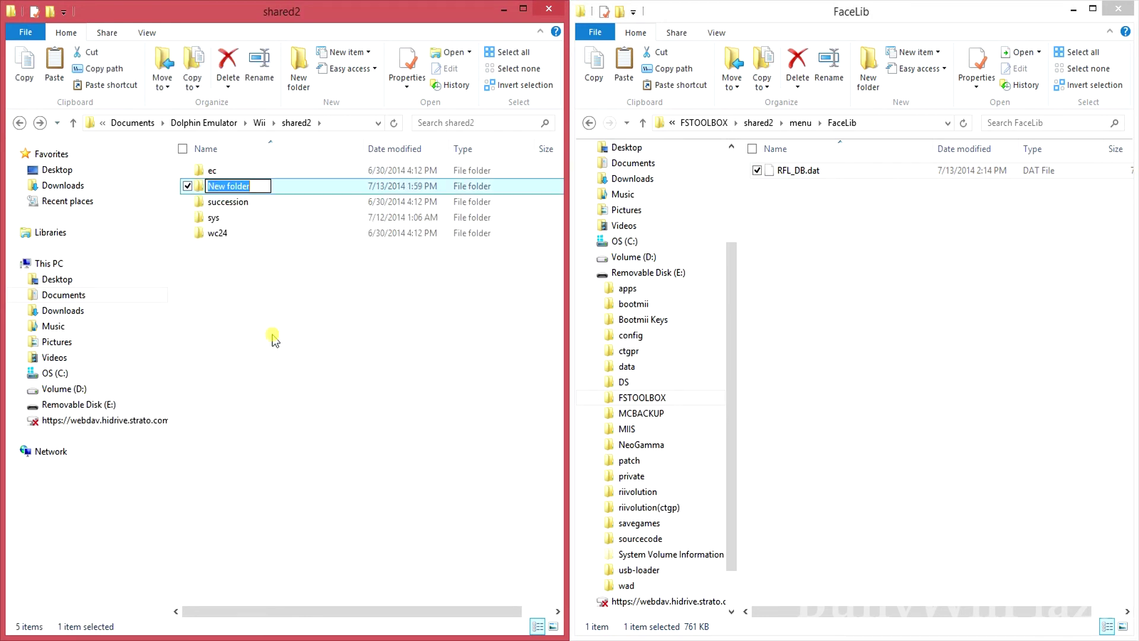
pyautogui.write('m')
pyautogui.press('Return')
pyautogui.press('Return')
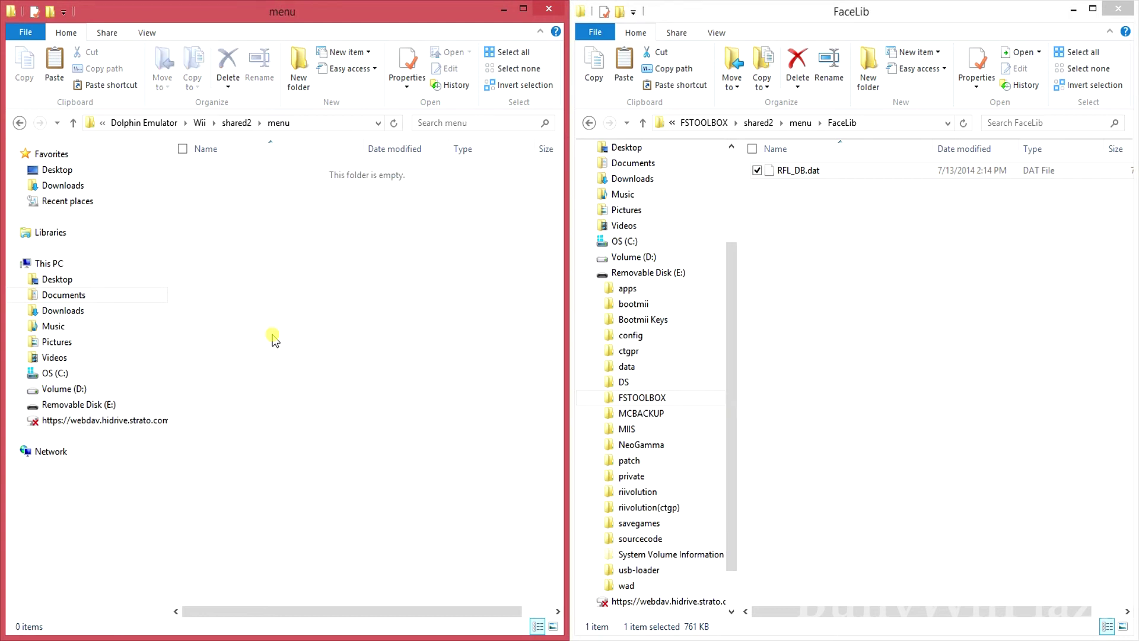
pyautogui.click(589, 125)
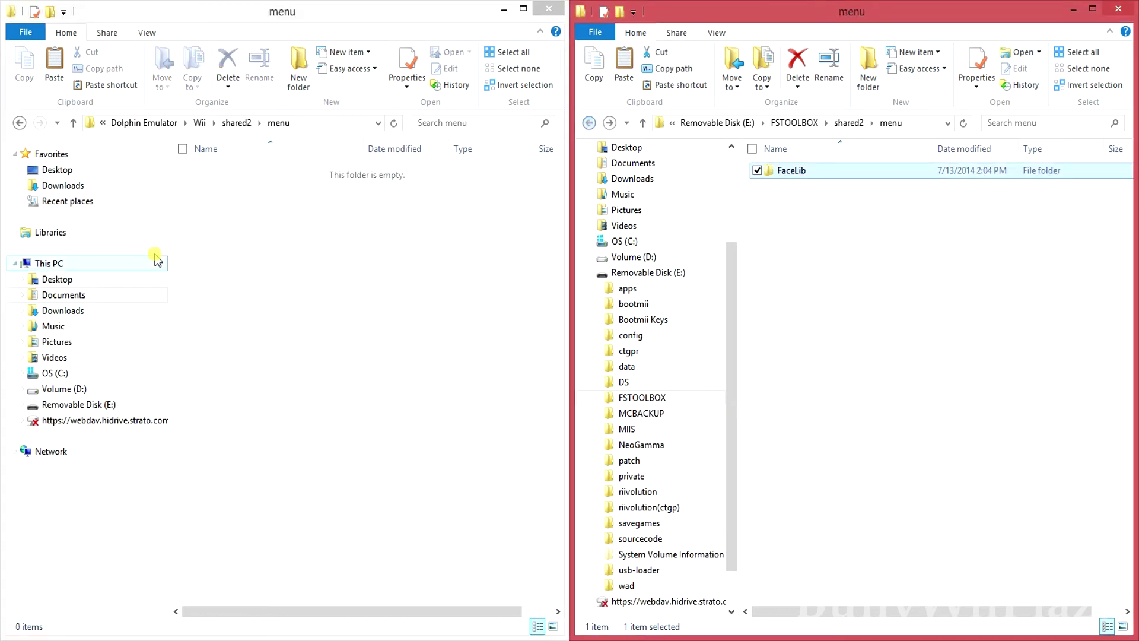
# Create a FaceLib folder inside menu and paste RFL_DB.dat into it
pyautogui.rightClick(286, 202)
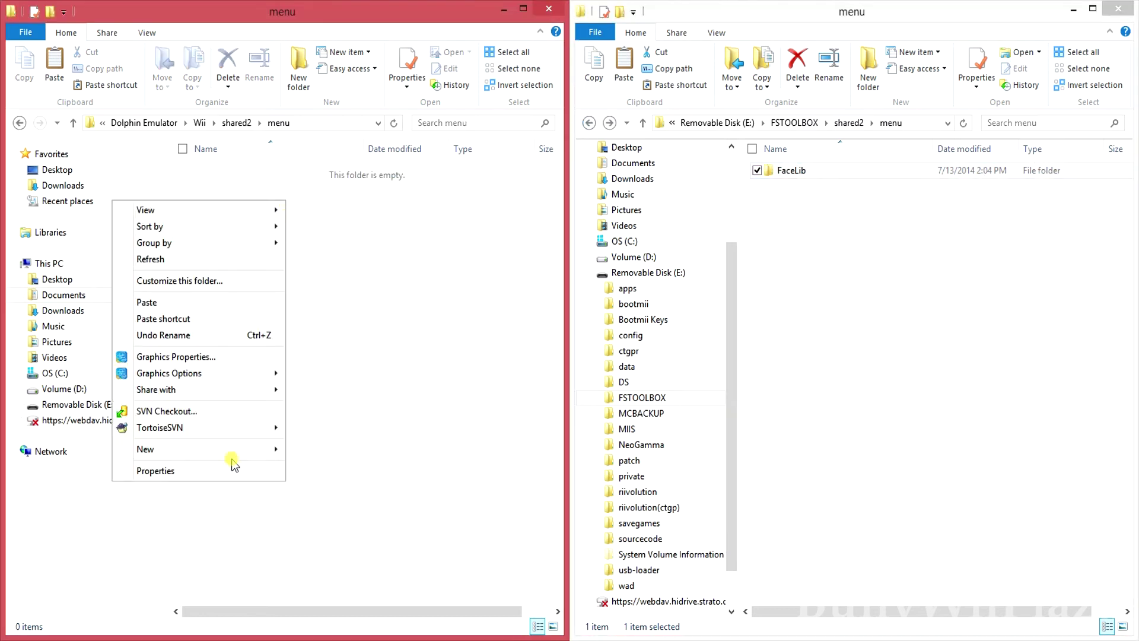
pyautogui.moveTo(145, 448)
pyautogui.click(307, 449)
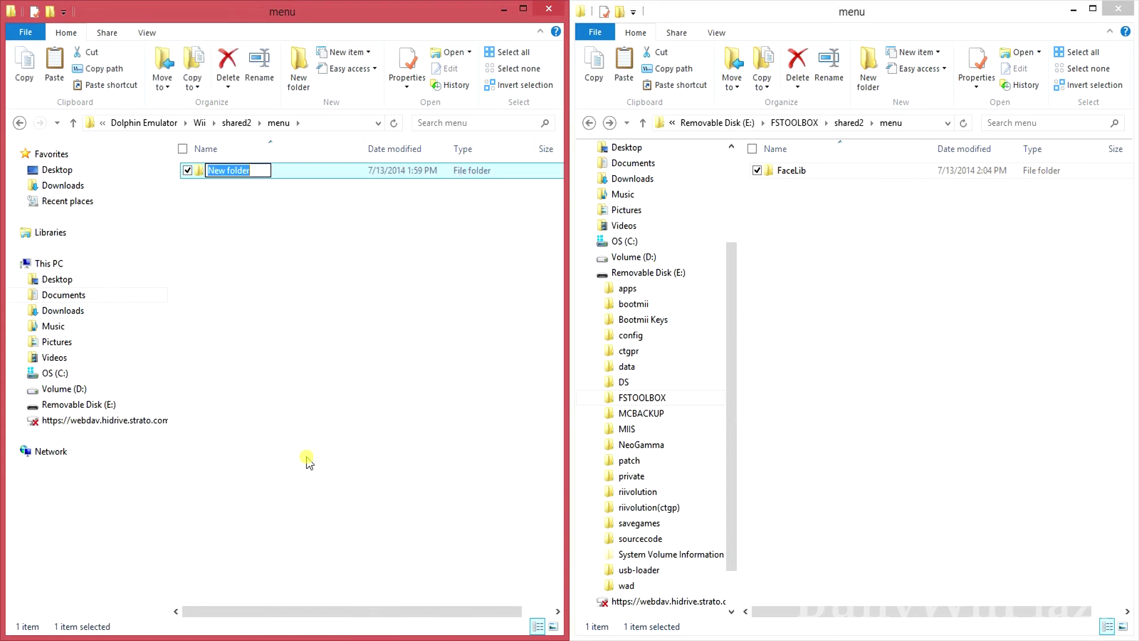
pyautogui.write('FaceLib')
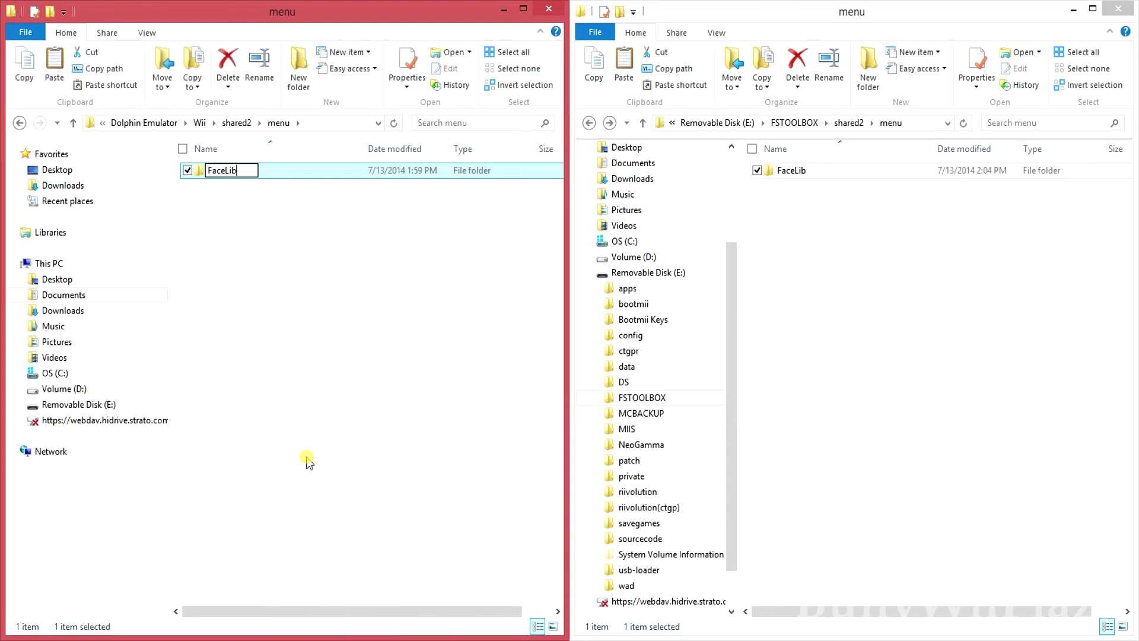
pyautogui.press('Return')
pyautogui.press('Return')
pyautogui.hotkey('ctrl', 'v')
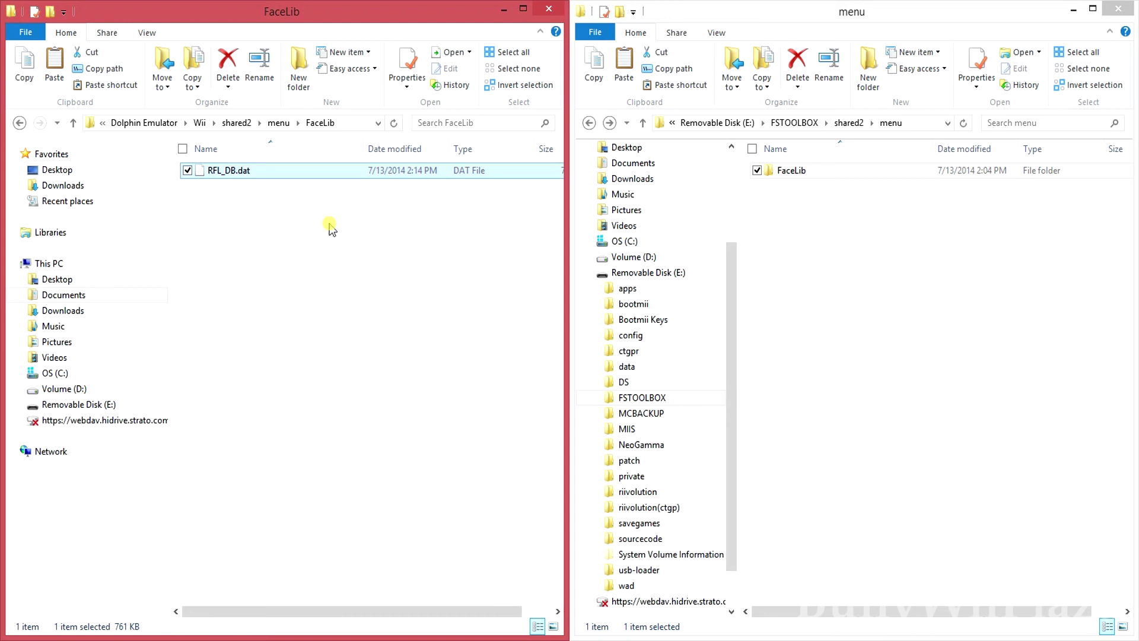
pyautogui.click(347, 233)
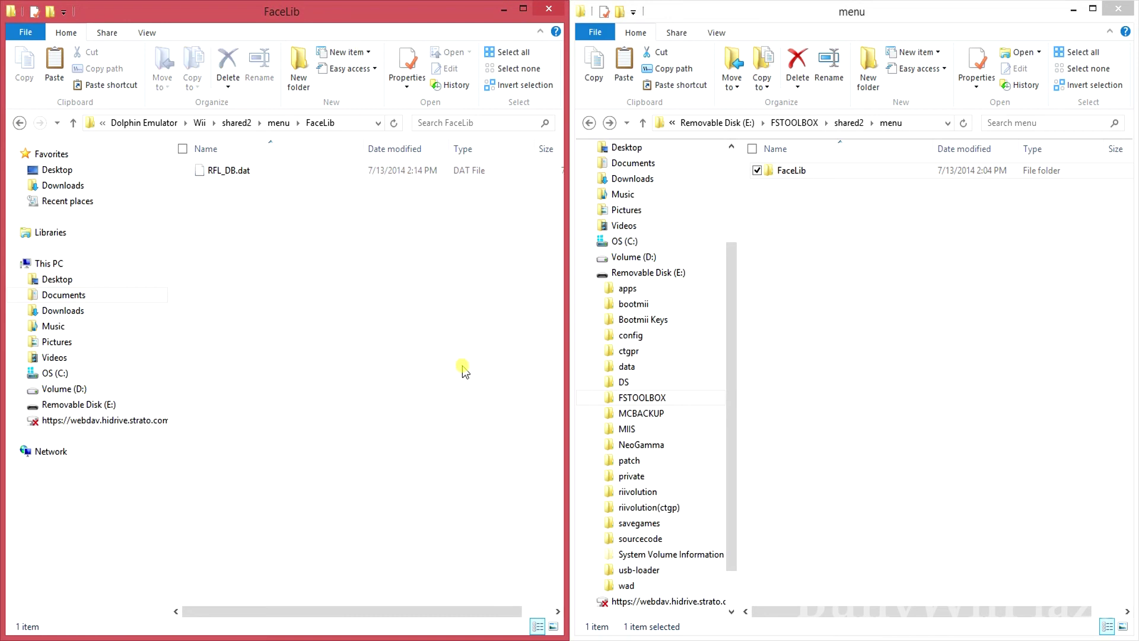
# Start Mario Kart Wii from Dolphin's game list, answering No and OK, reaching the safety screen
pyautogui.click(472, 635)
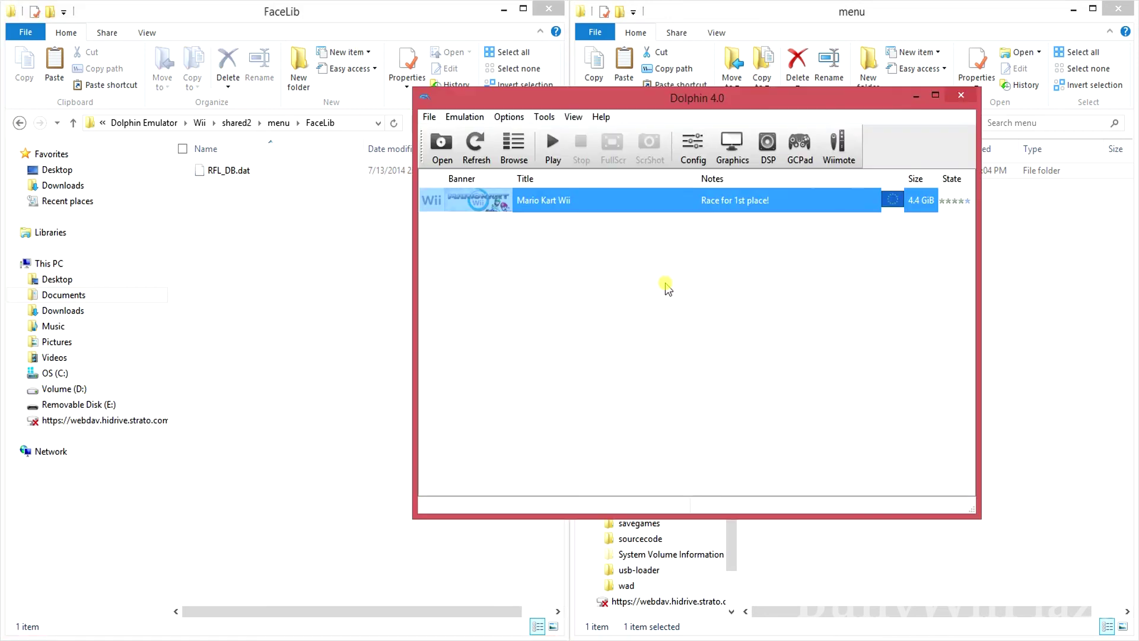
pyautogui.moveTo(589, 96); pyautogui.dragTo(541, 94)
pyautogui.doubleClick(509, 193)
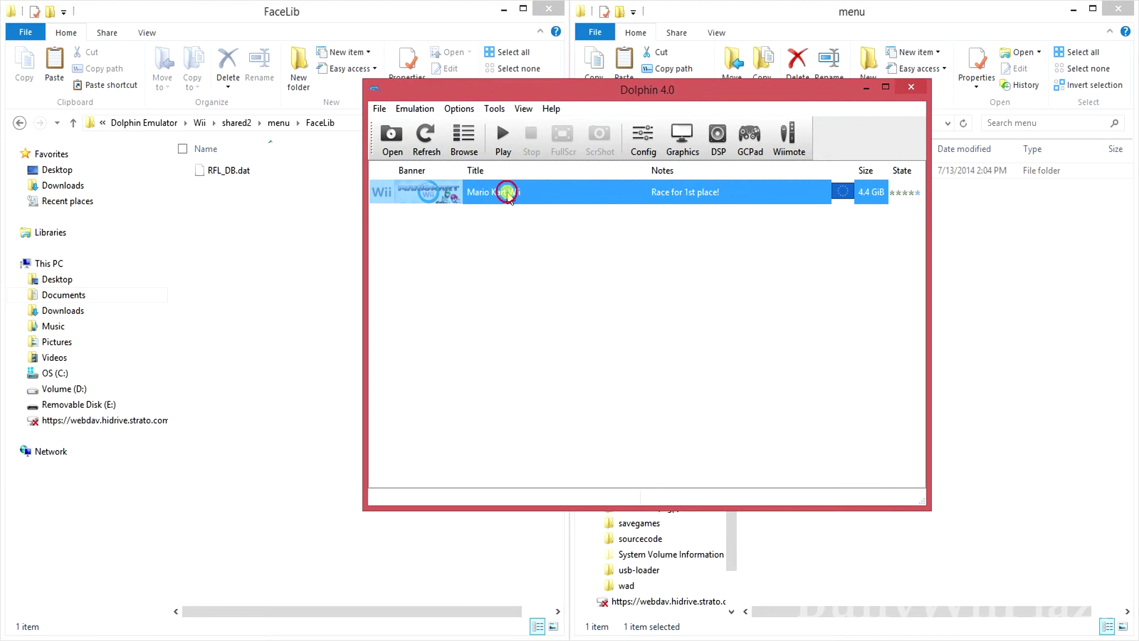
pyautogui.moveTo(649, 168); pyautogui.dragTo(488, 143)
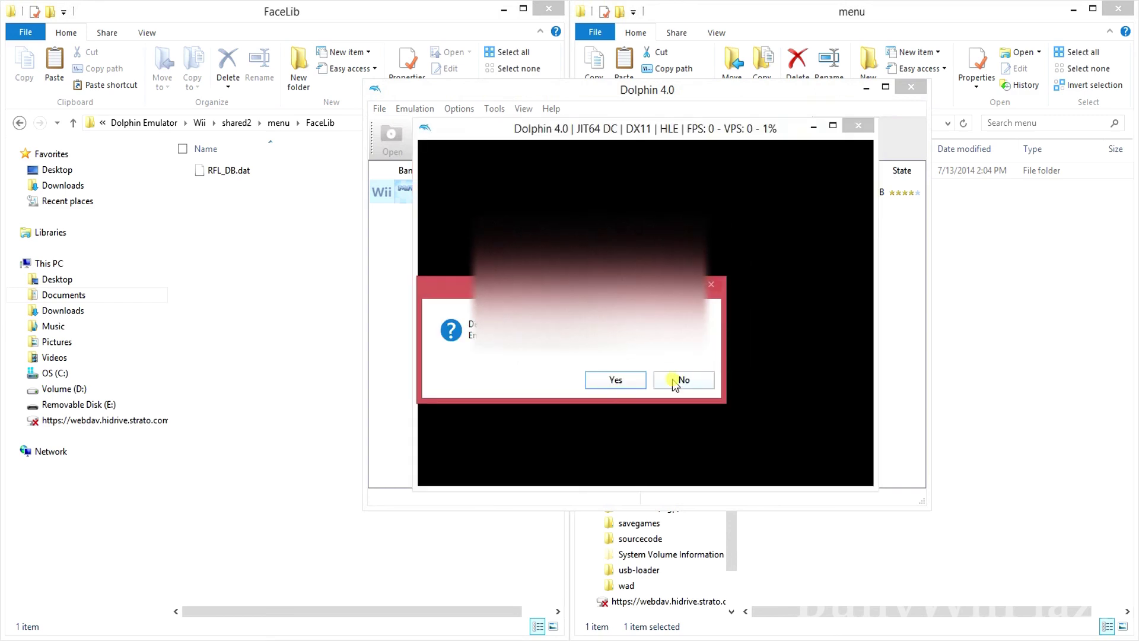
pyautogui.click(736, 339)
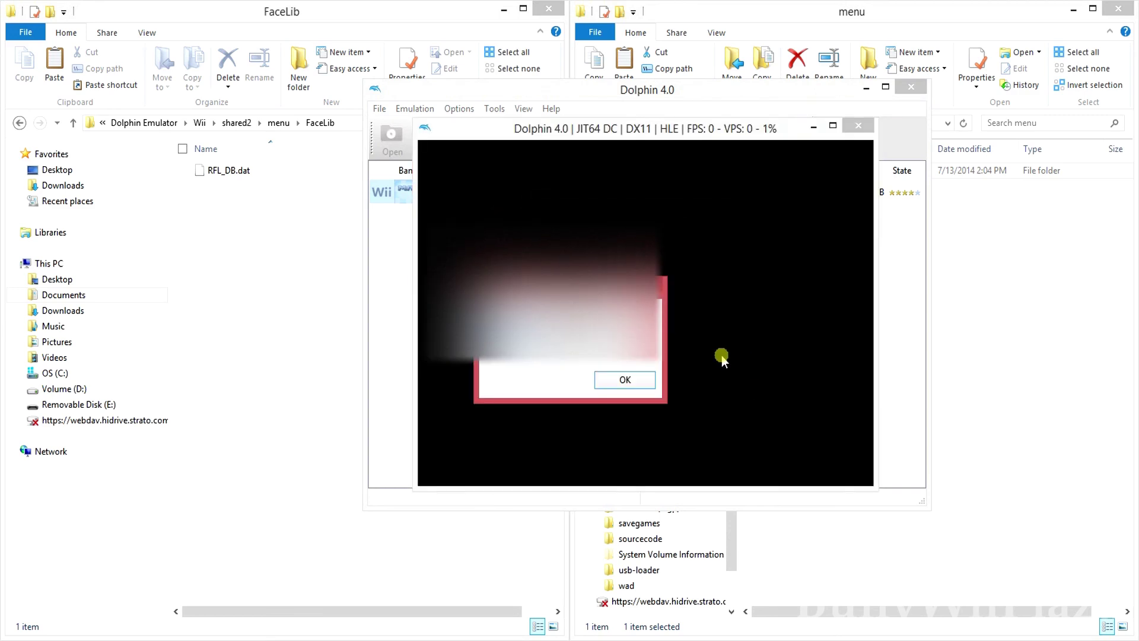
pyautogui.click(626, 379)
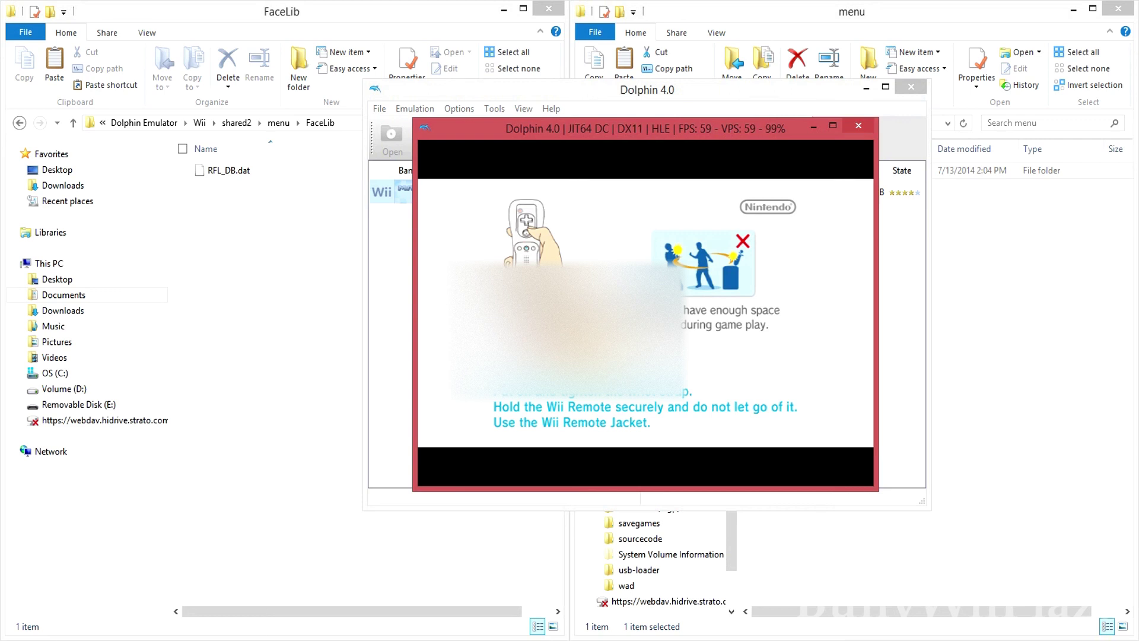
# Skip the safety and title screens, pick the top saved licence, and choose Time Trials
pyautogui.click(700, 350)
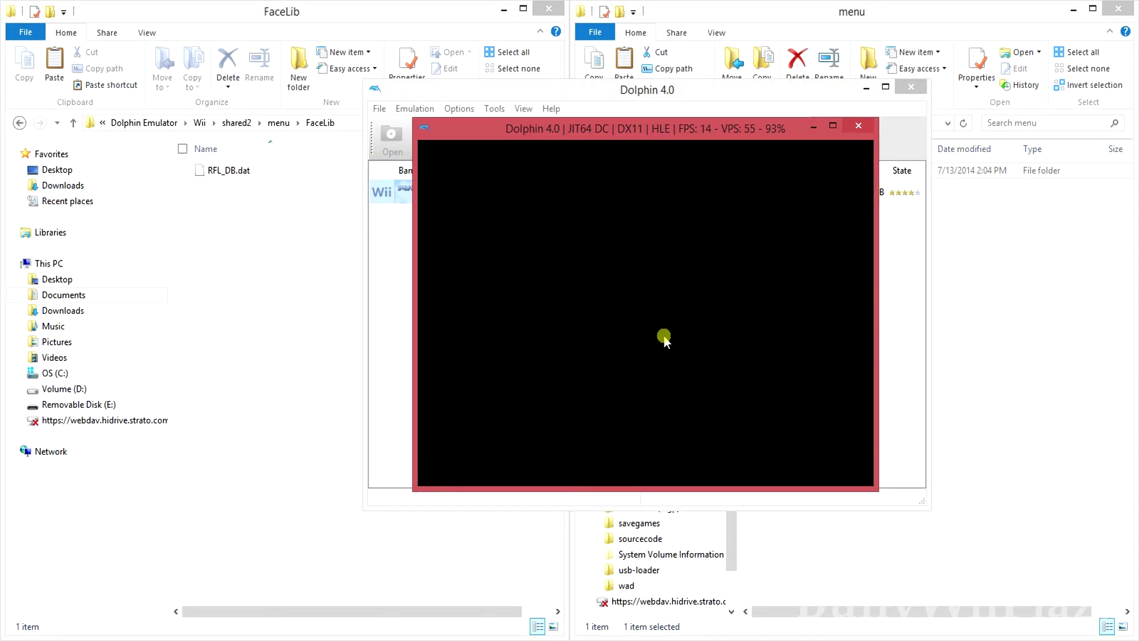
pyautogui.click(579, 285)
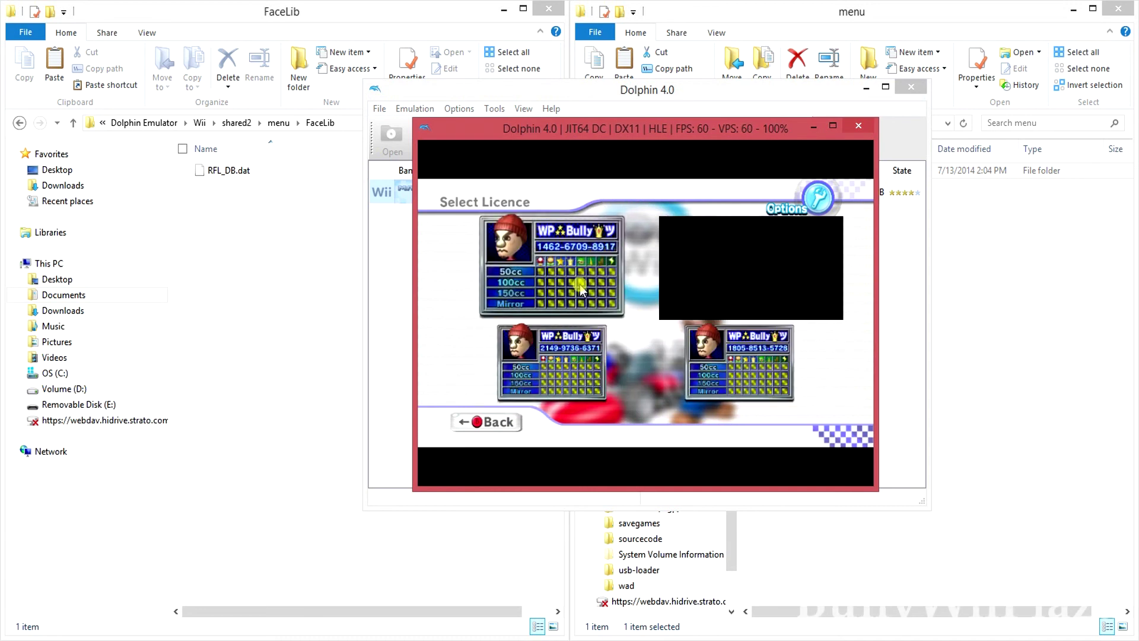
pyautogui.click(579, 284)
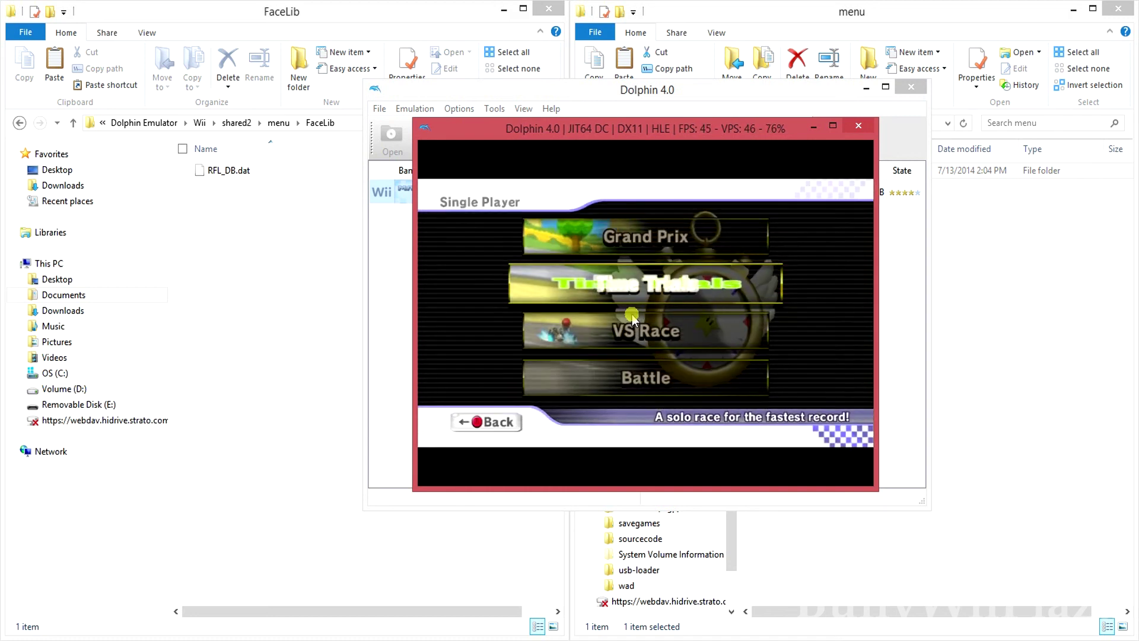
pyautogui.click(633, 318)
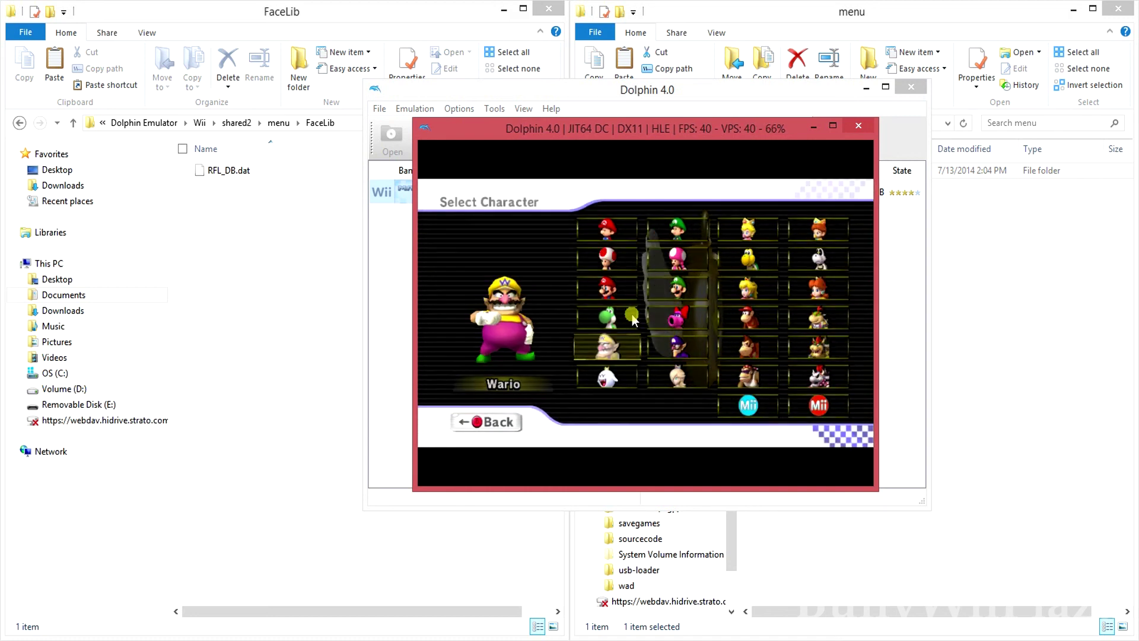
# Select Funky Kong as the racer and Bowser Bike as the vehicle
pyautogui.press('Left')
pyautogui.press('Down')
pyautogui.press('Left')
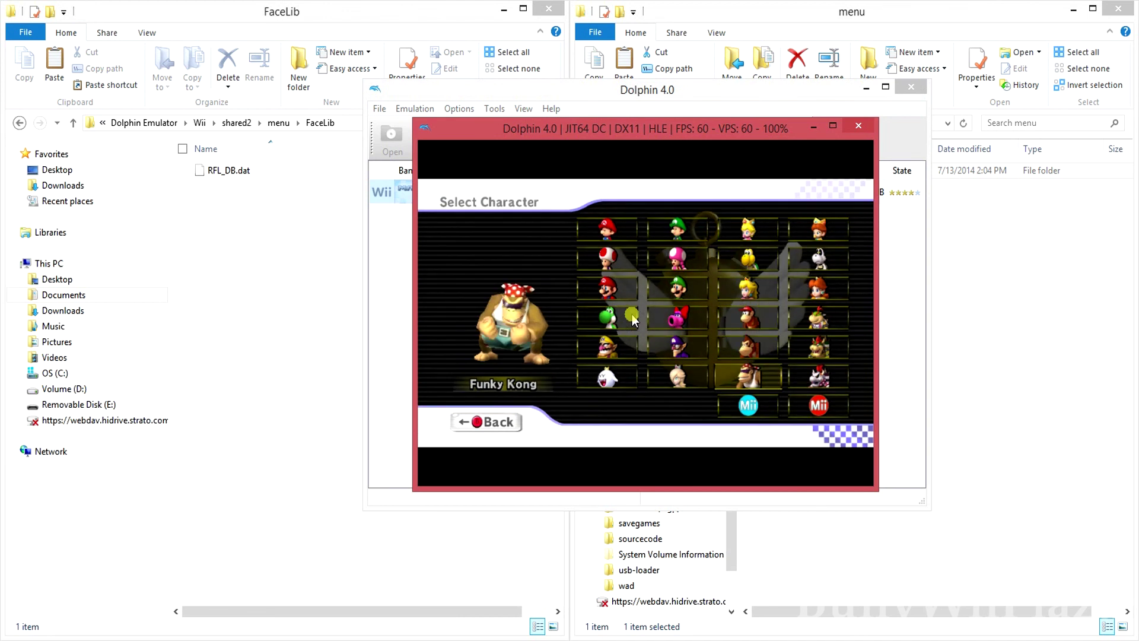
pyautogui.click(633, 318)
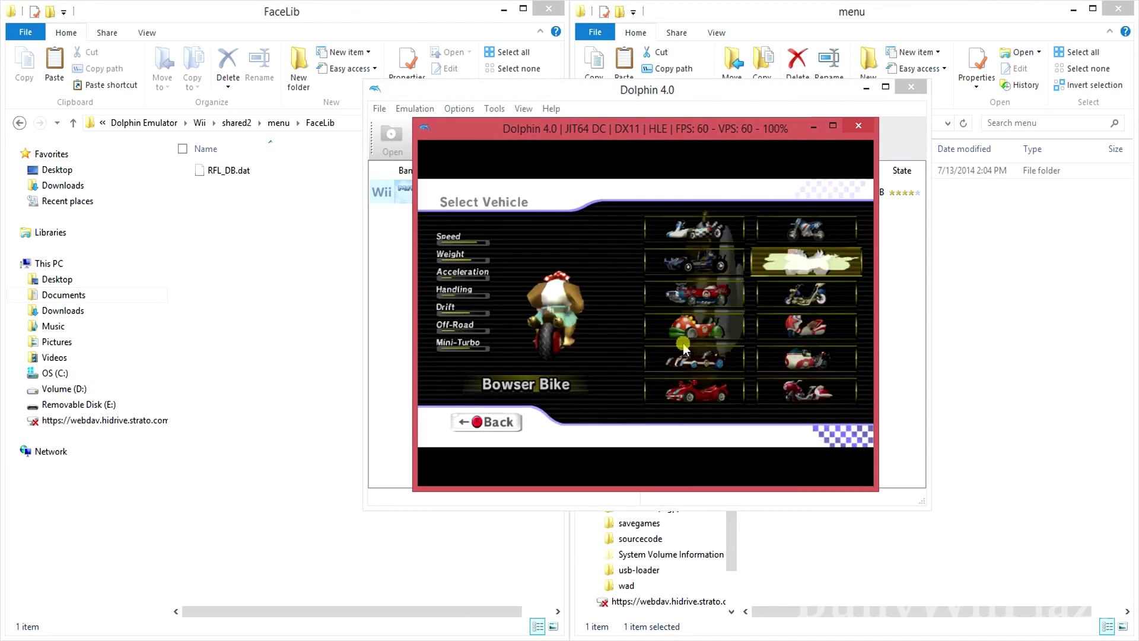
pyautogui.click(684, 347)
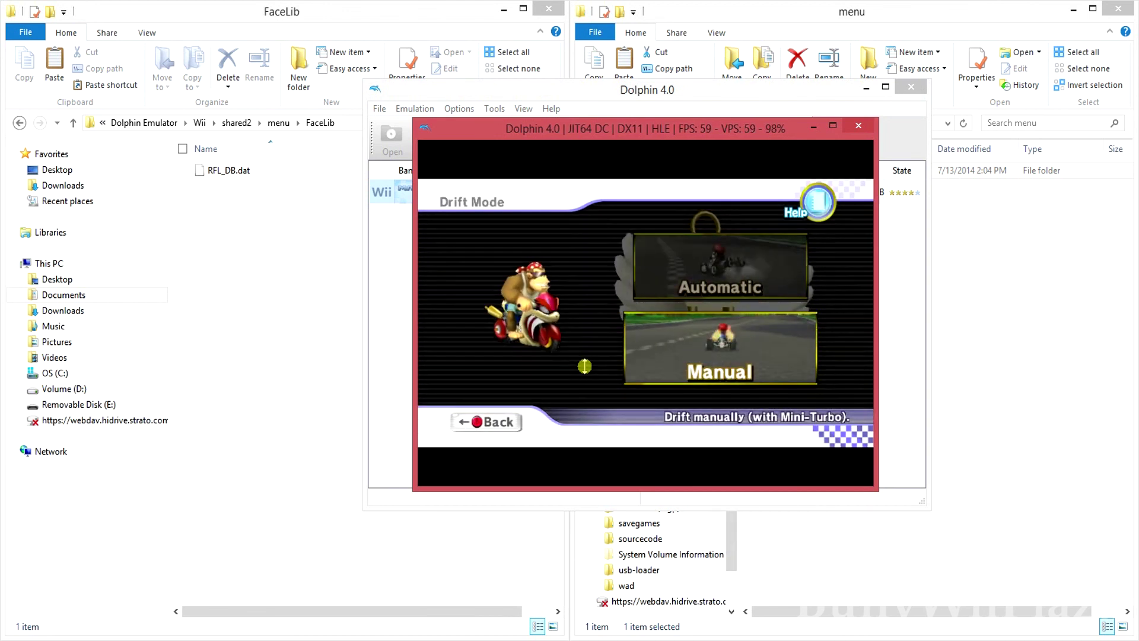